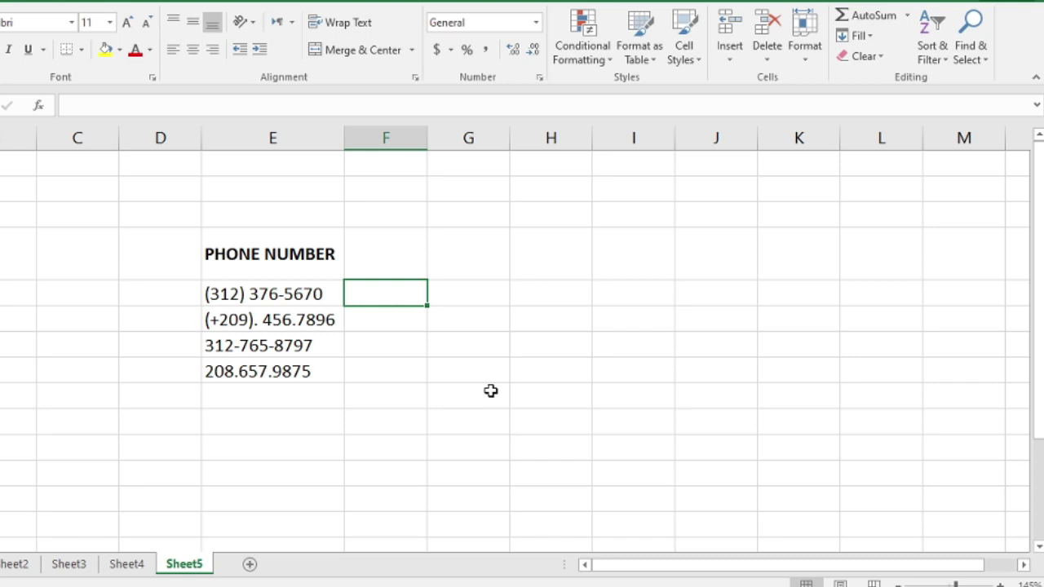
Enter the formula =SUBSTITUTE(E5,"(","") in cell F5 to strip the opening parenthesis from the first phone number.
text(=)
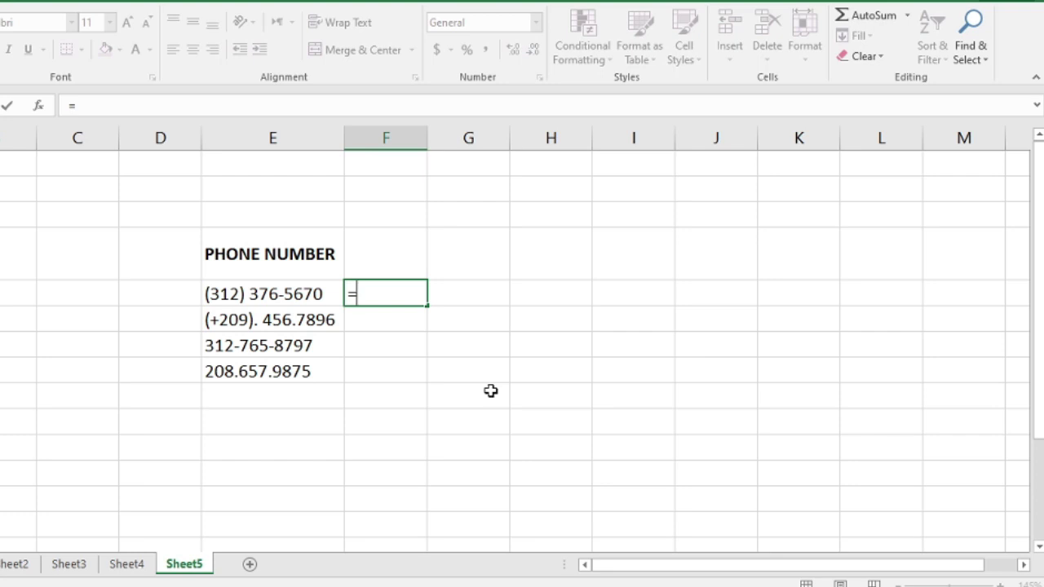
text(sub)
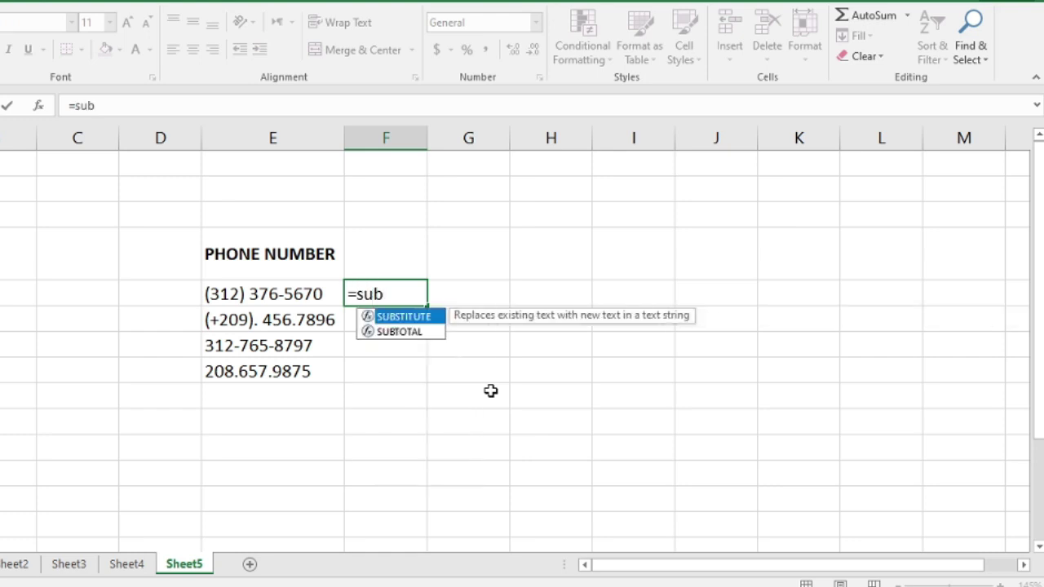
double_click(417, 318)
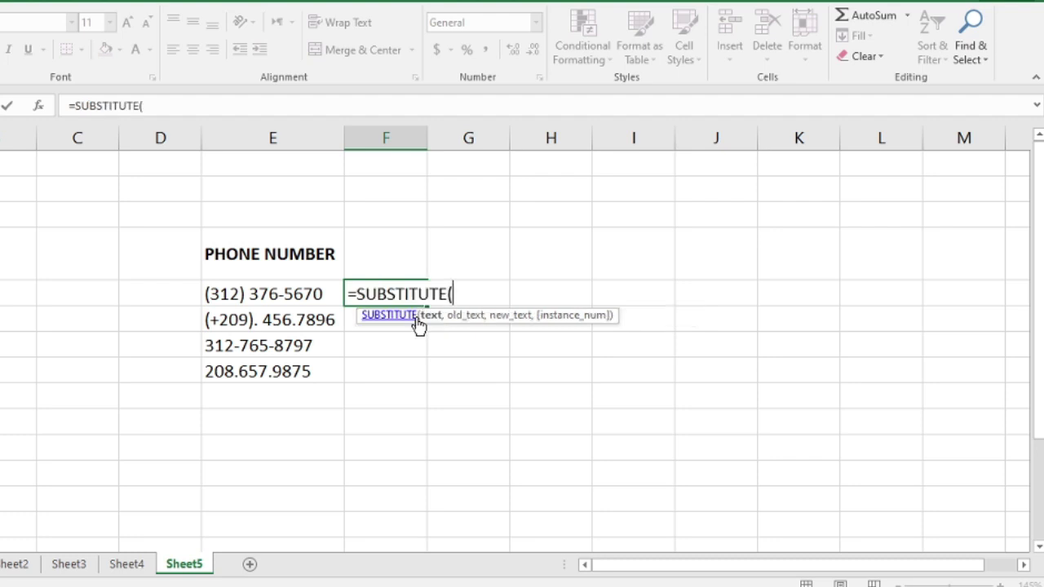
click(297, 299)
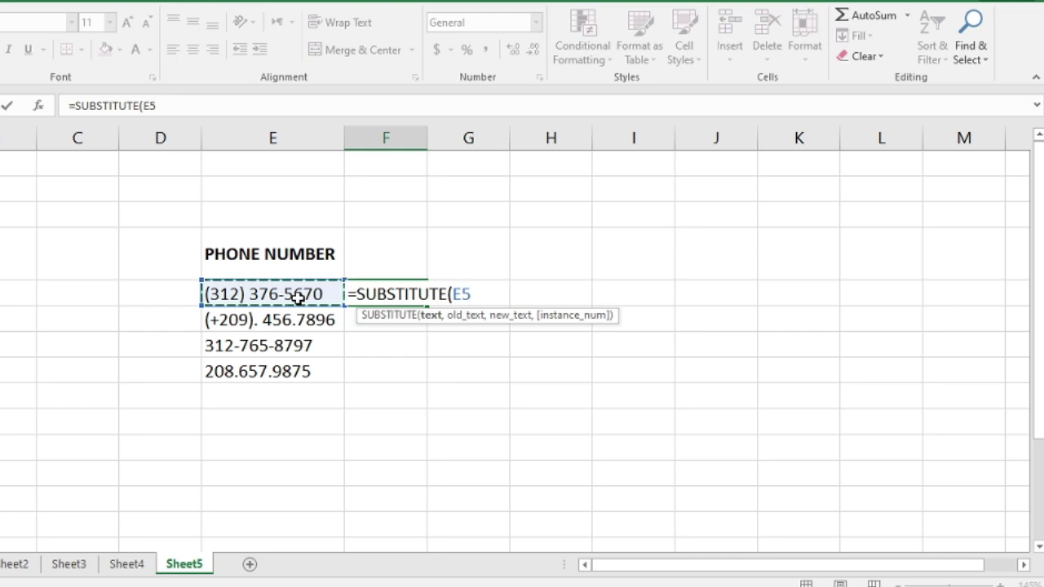
text(,)
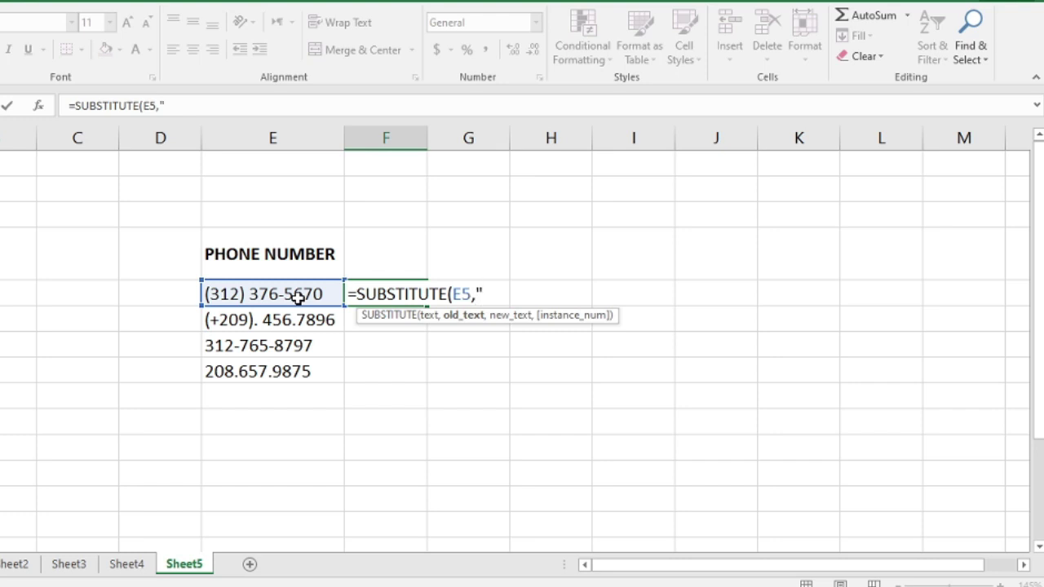
text(()
text(")
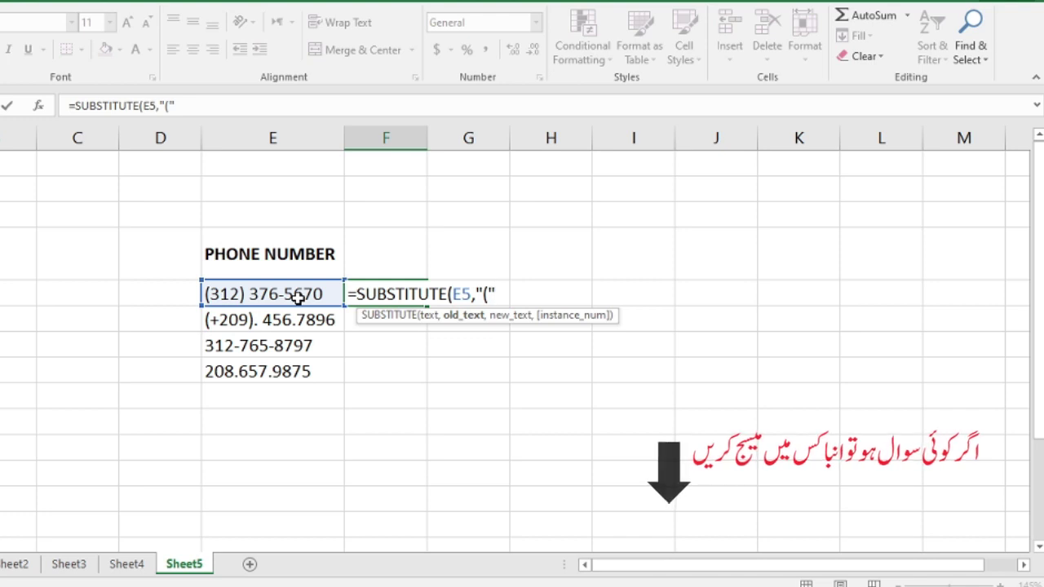
text(,)
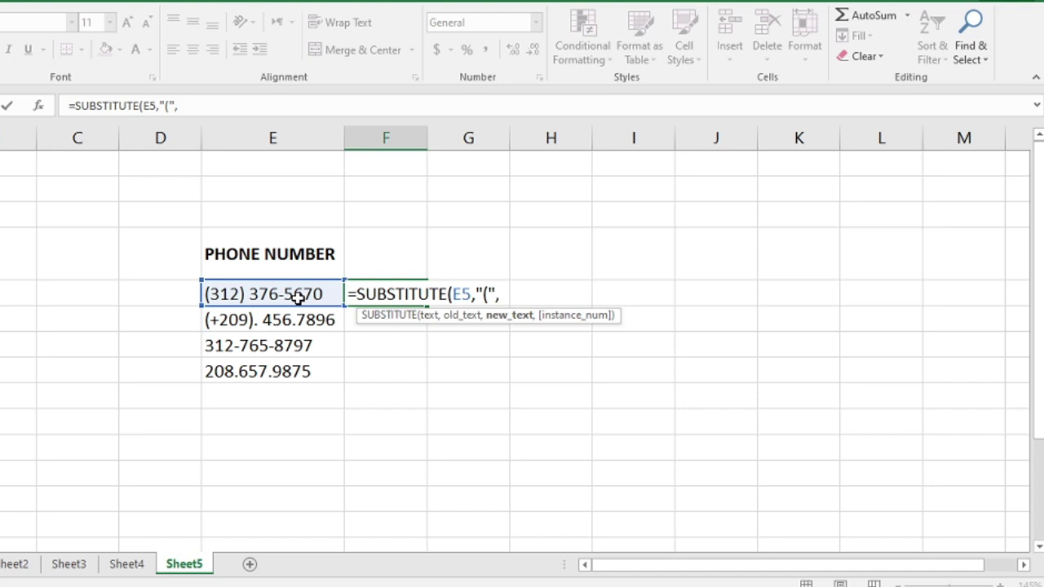
text(""))
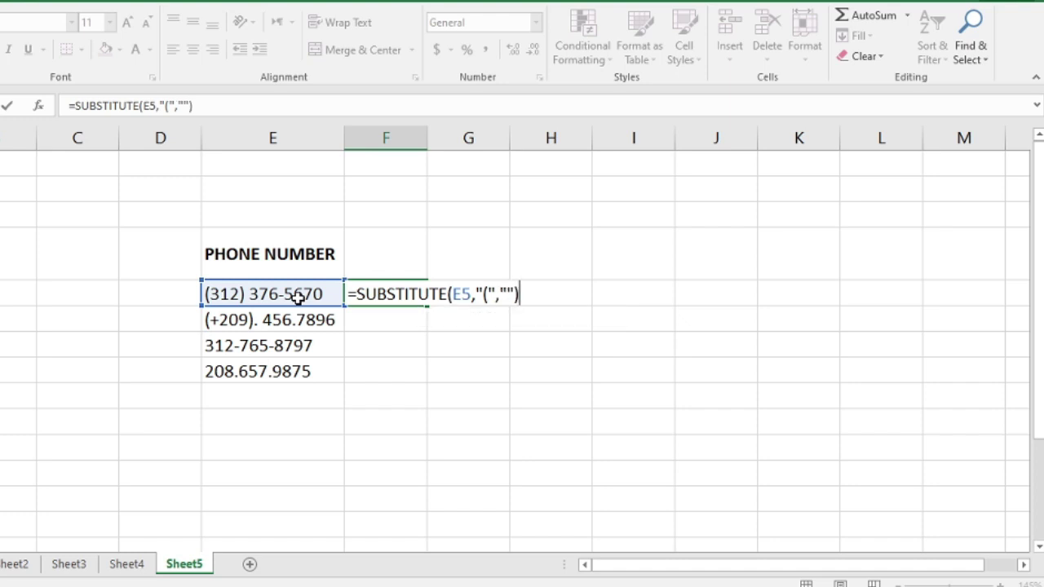
key(Return)
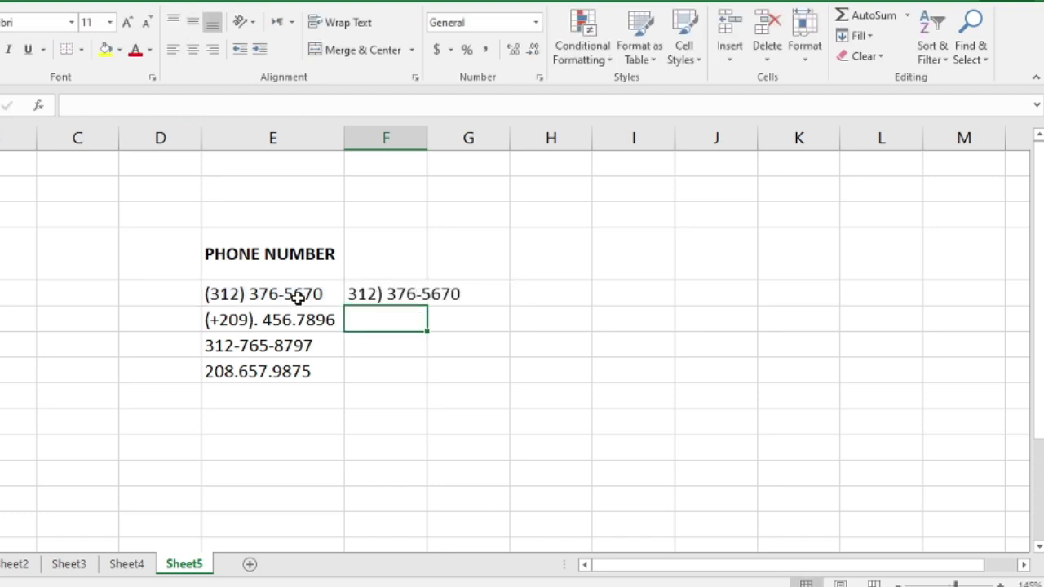
Autofit the width of column F and fill the F5 formula down to F6.
double_click(426, 143)
click(413, 295)
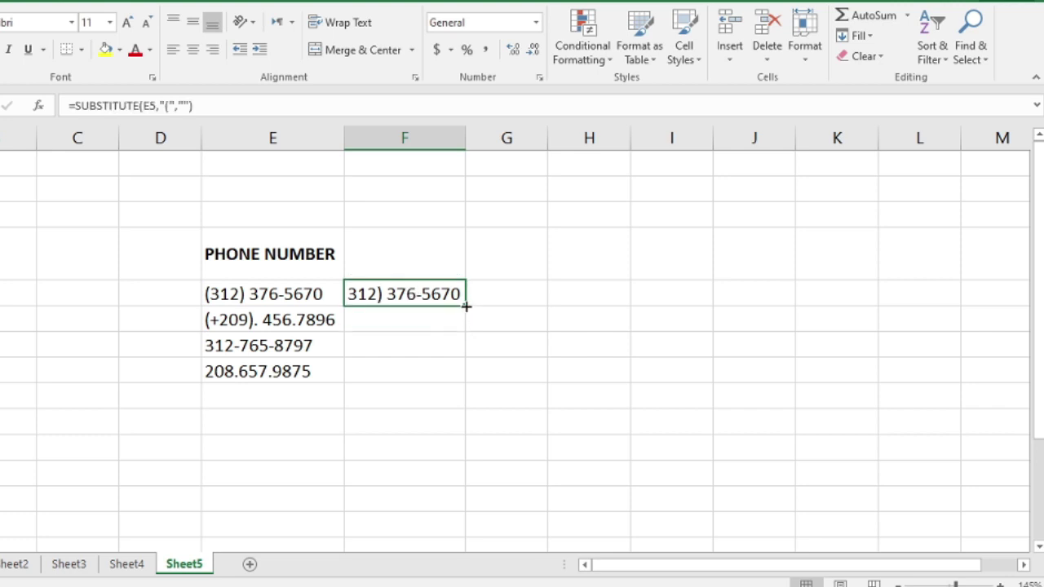
drag(466, 305, 466, 332)
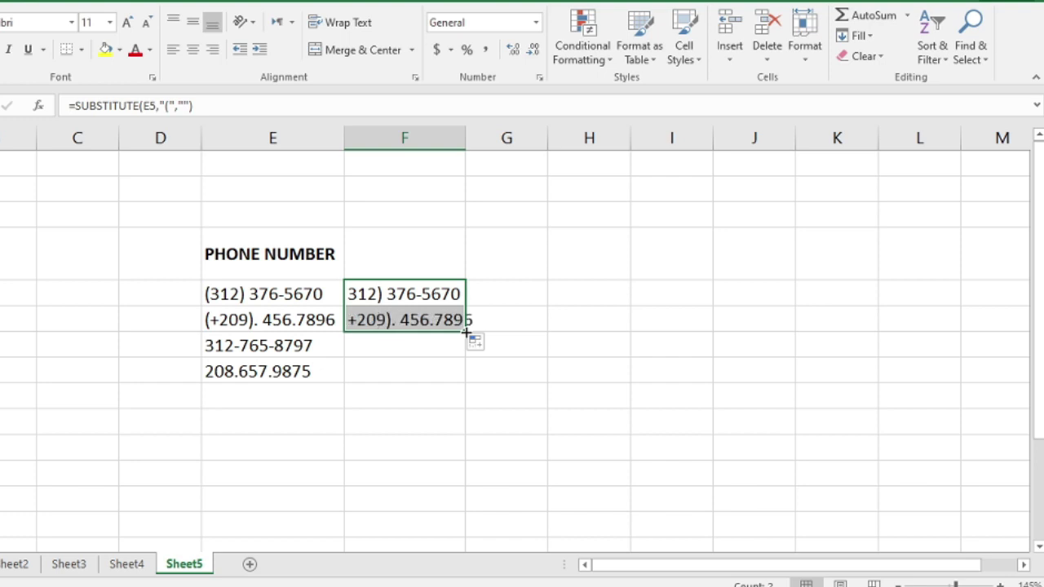
Begin a formula in cell G5 with six nested SUBSTITUTE functions.
click(503, 299)
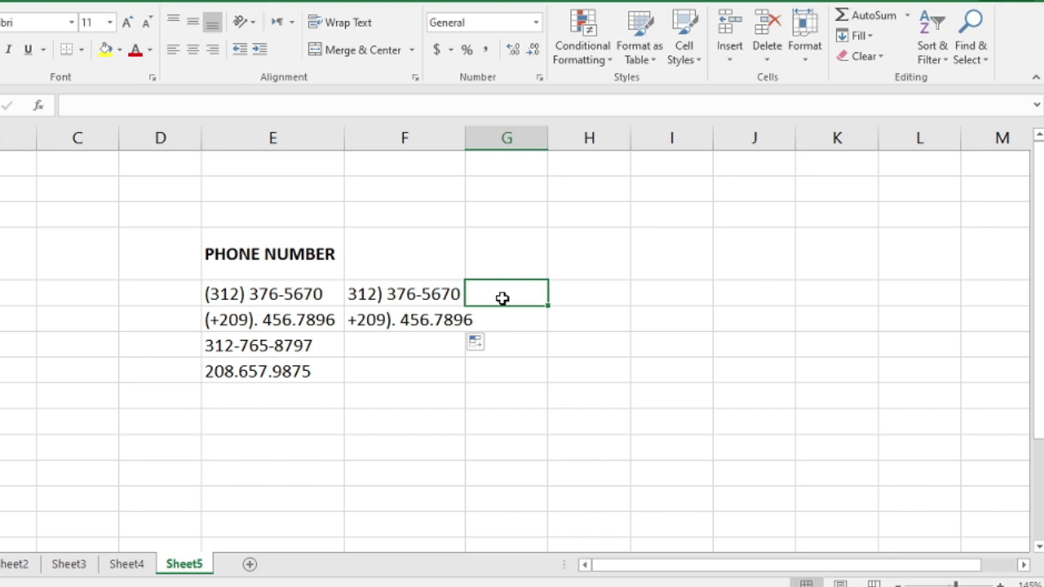
text(=)
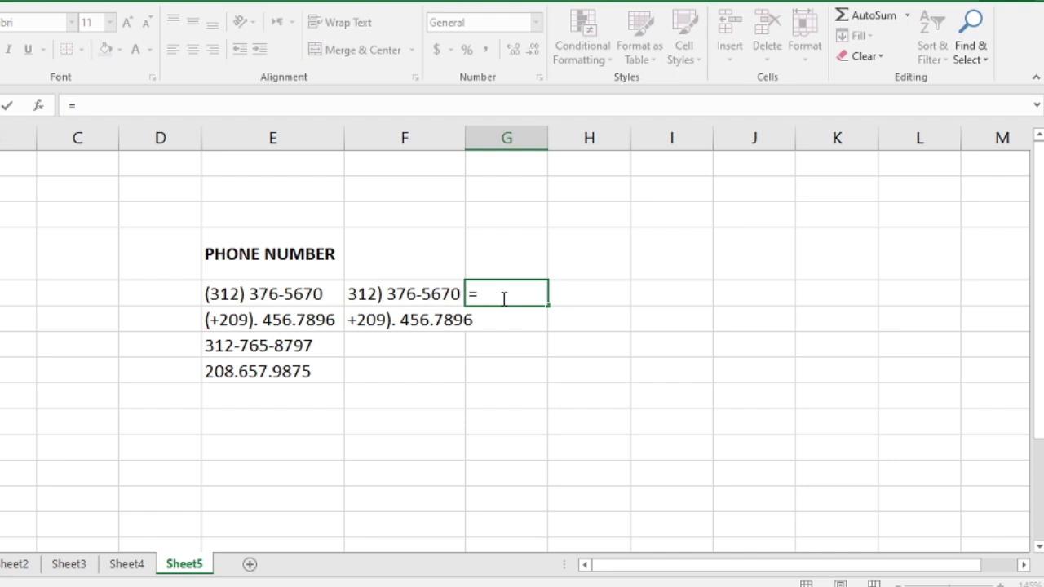
text(sub)
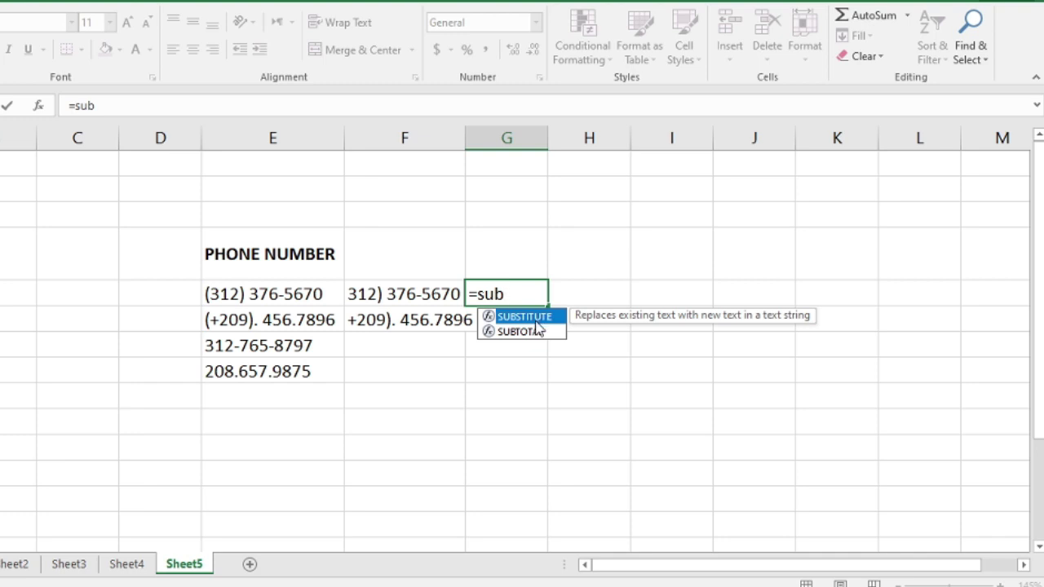
key(Tab)
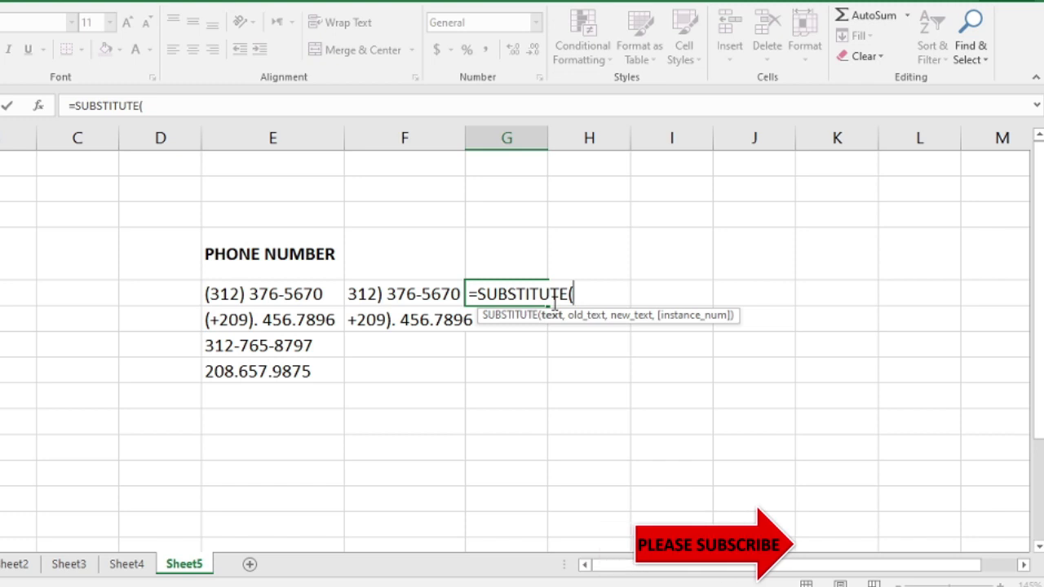
text(sub)
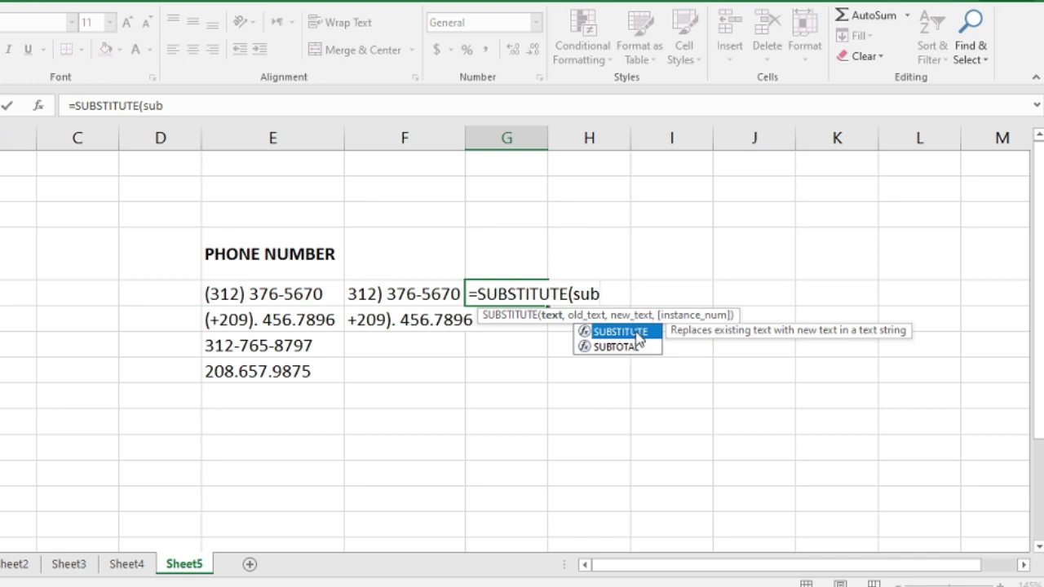
double_click(636, 331)
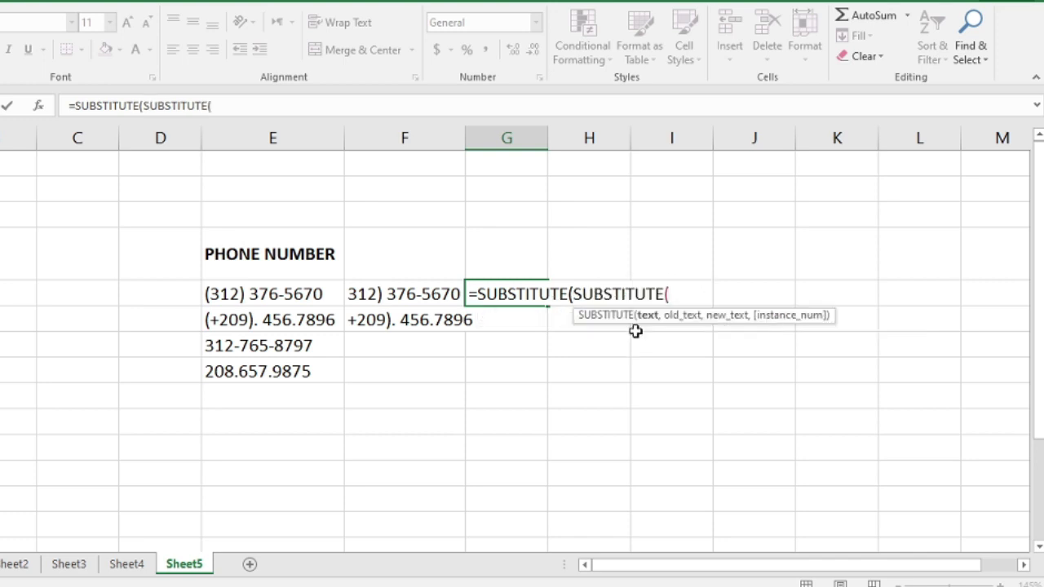
text(sub)
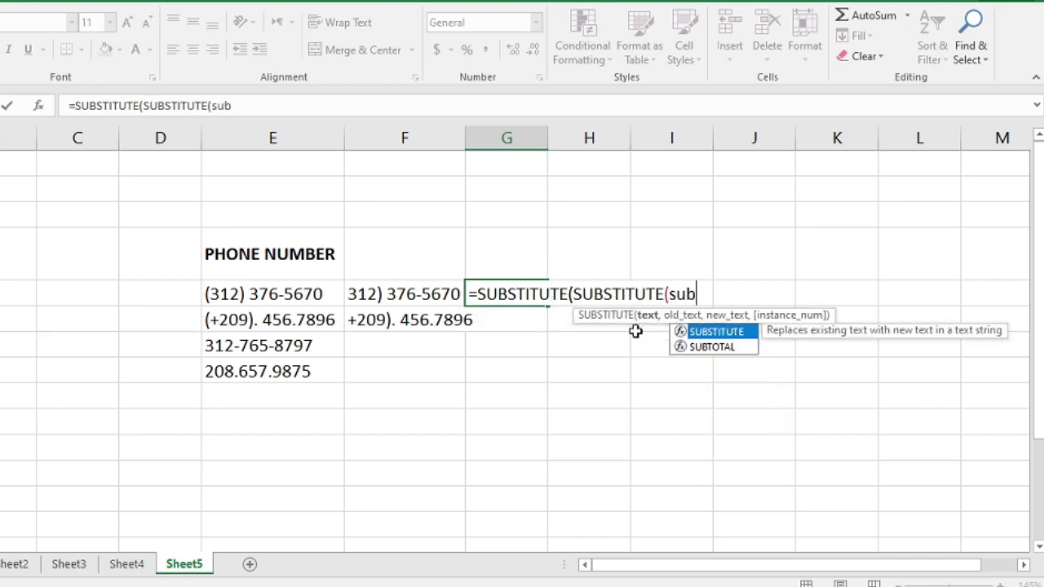
double_click(711, 332)
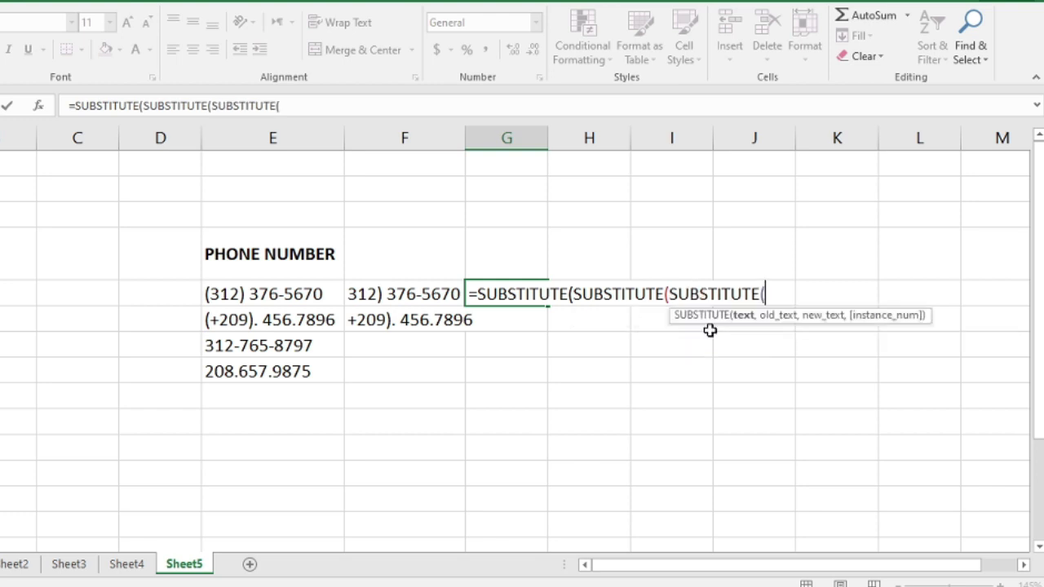
text(()
key(BackSpace)
text(sub)
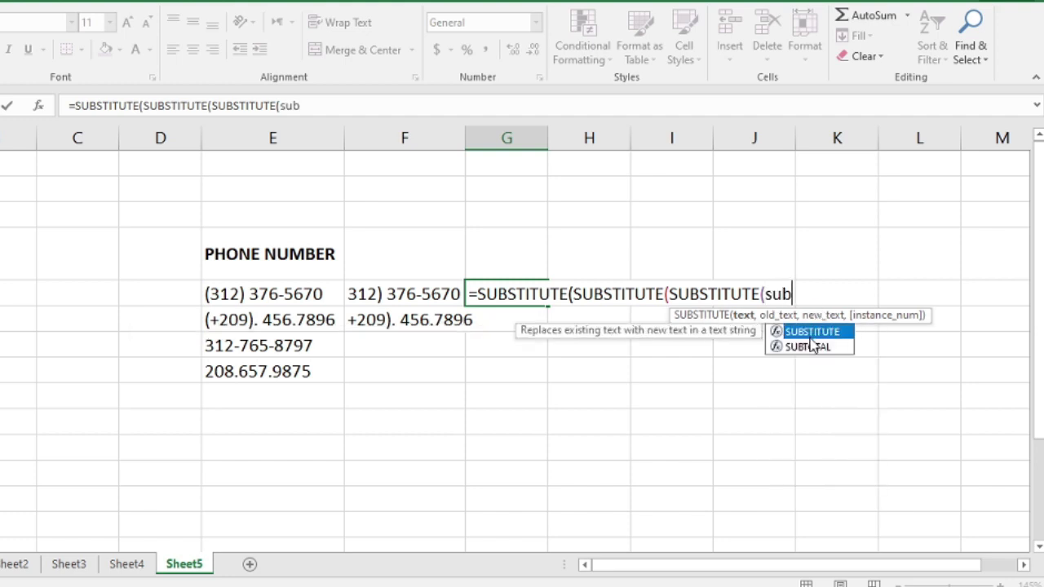
double_click(809, 337)
text(sub)
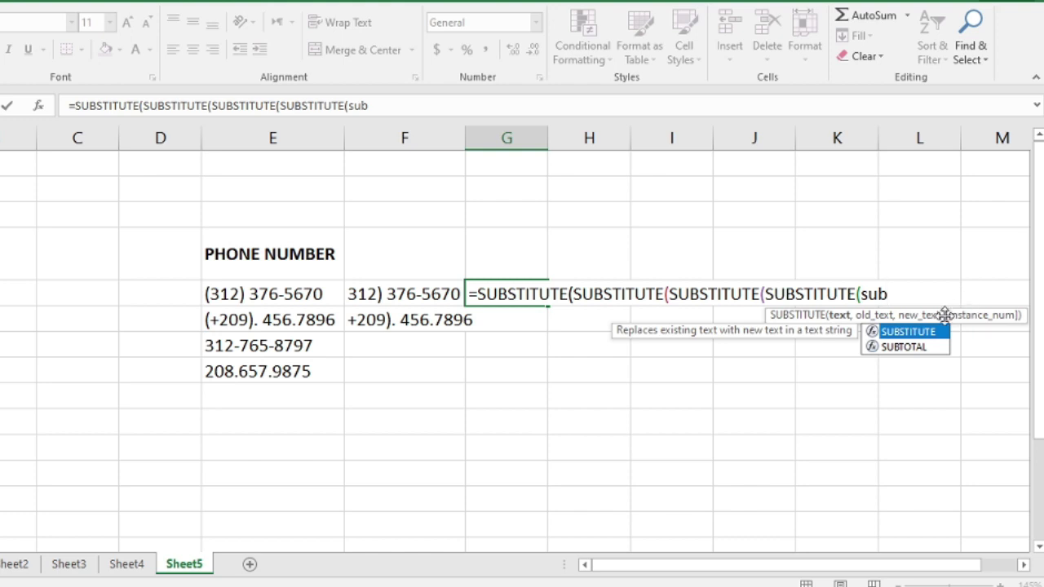
double_click(922, 330)
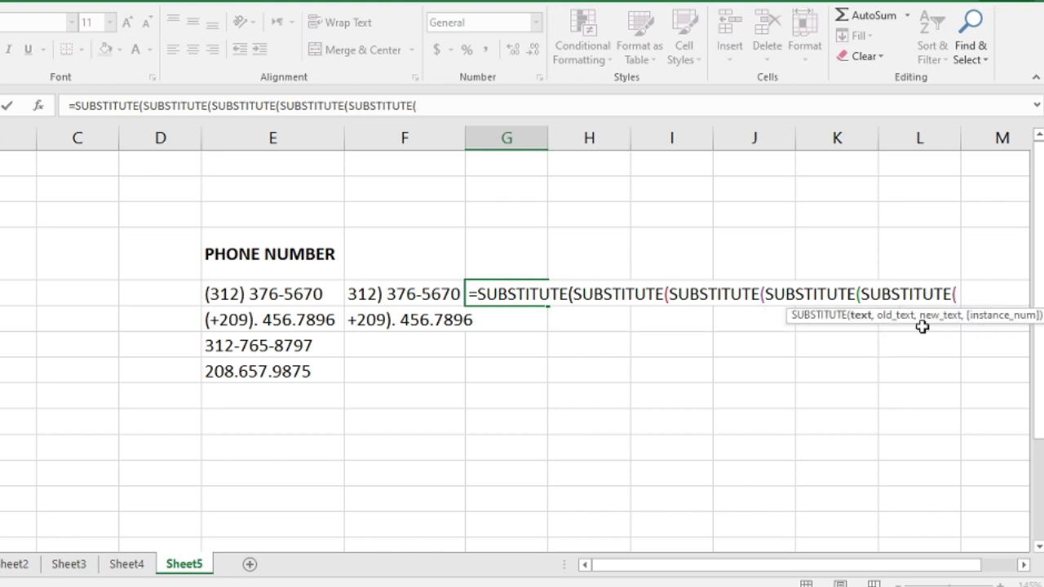
text(sub)
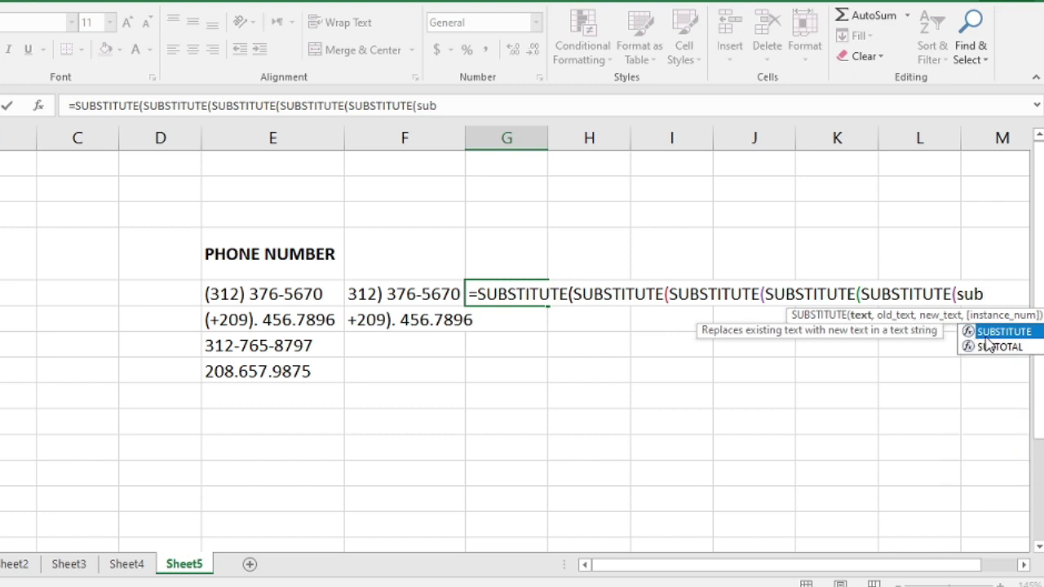
double_click(986, 332)
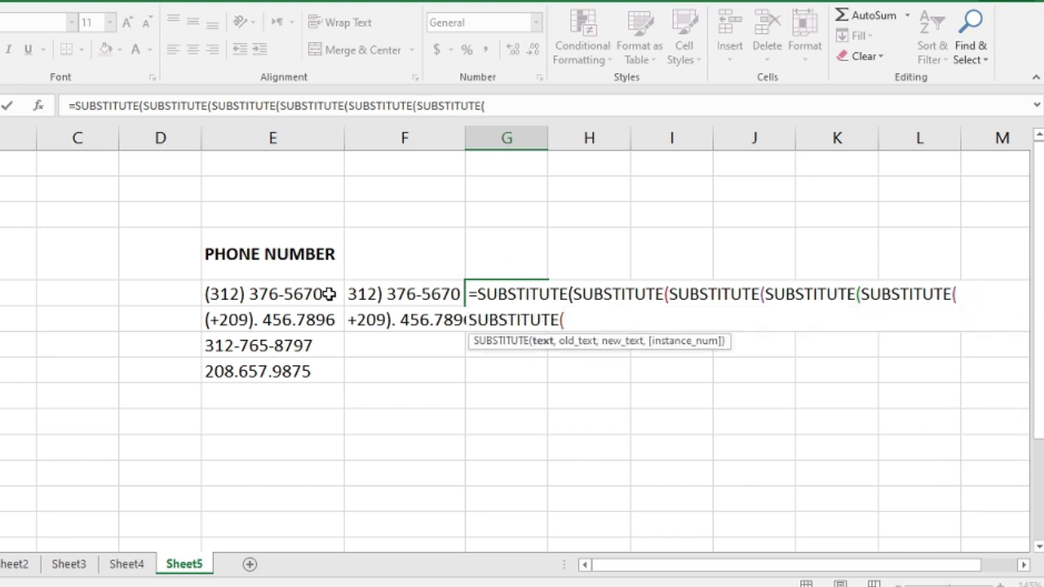
Complete the innermost SUBSTITUTE with E5 as text, replacing "(" with an empty string "".
click(287, 292)
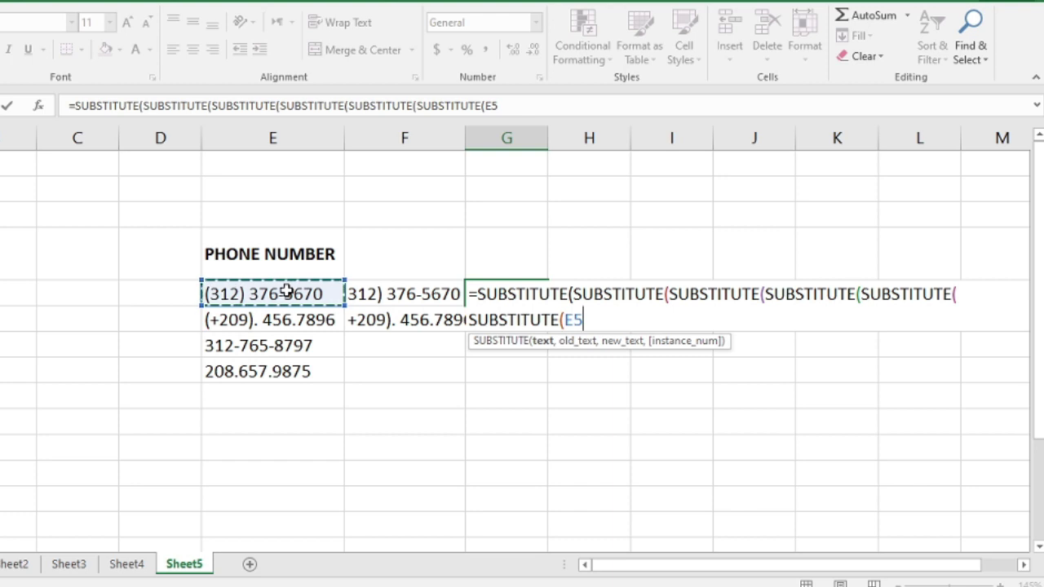
text(,)
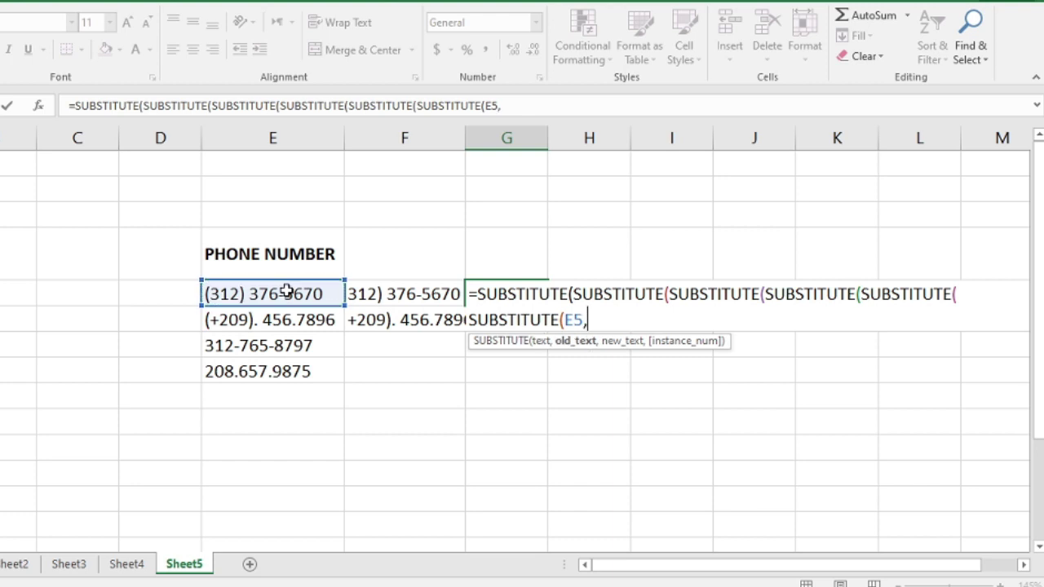
text("(",)
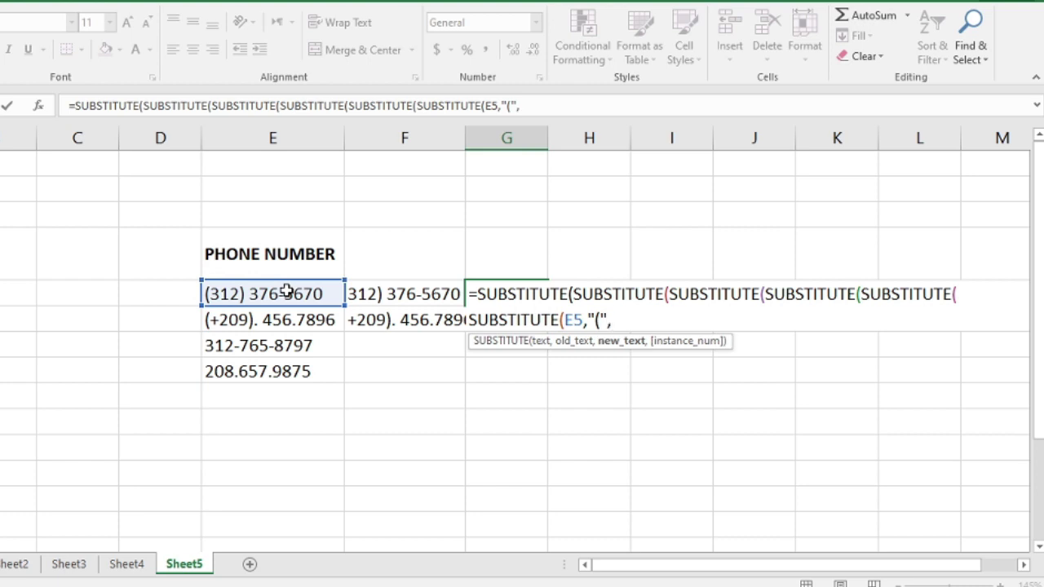
text("",)
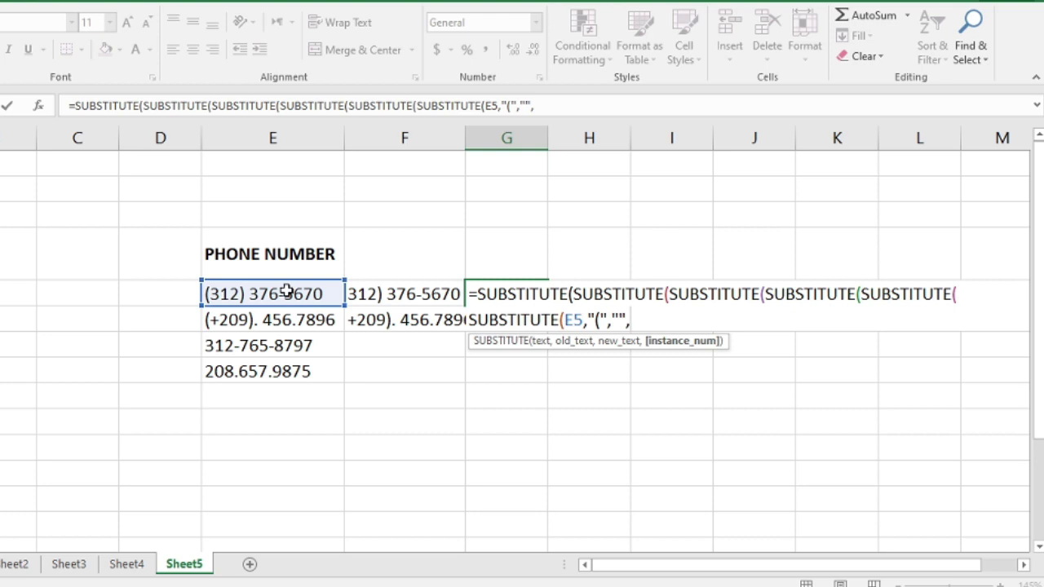
key(BackSpace)
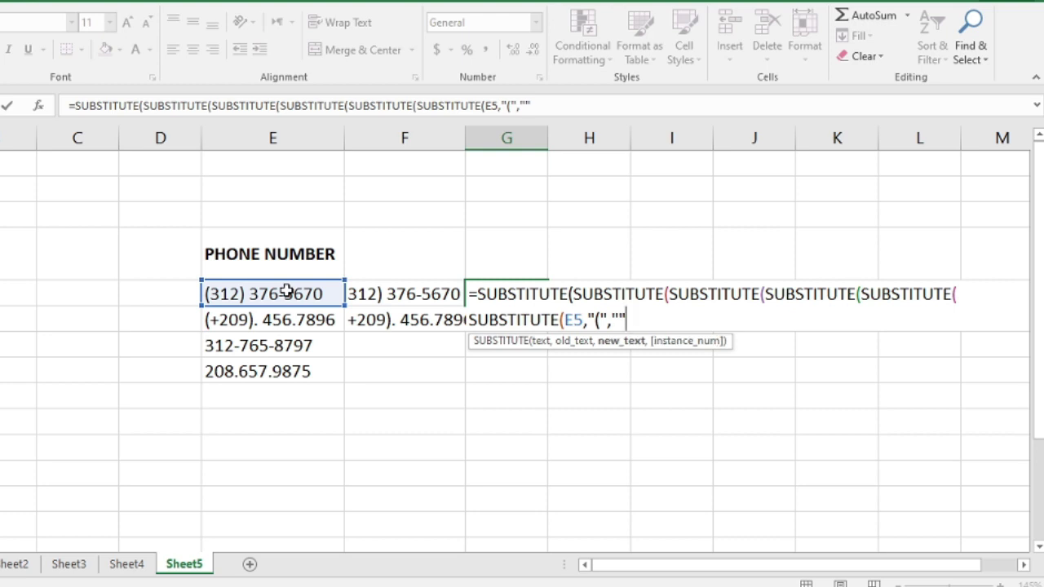
text(),)
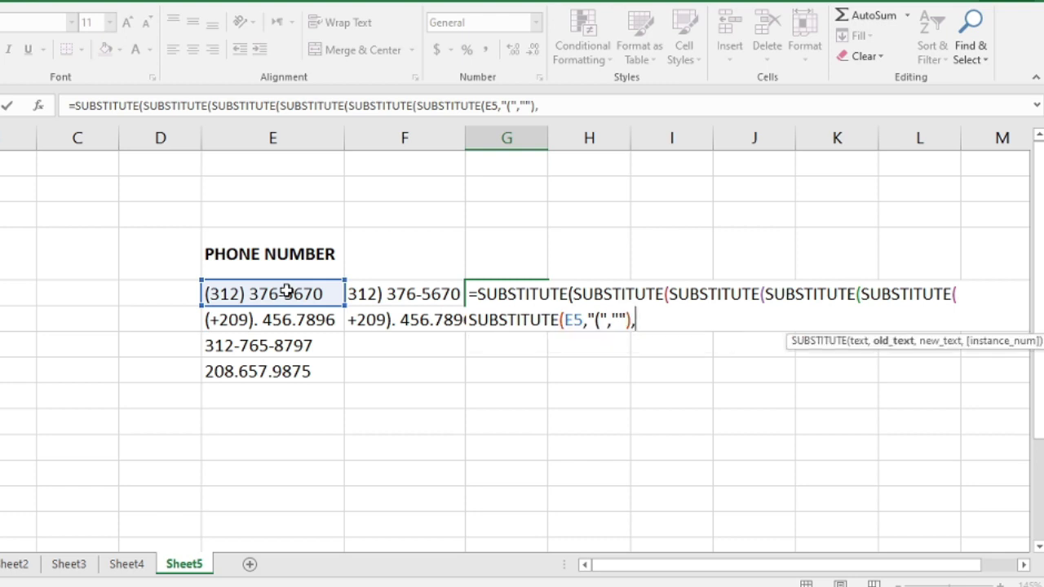
Complete the second nested SUBSTITUTE so it replaces ")" with an empty string "".
text(")")
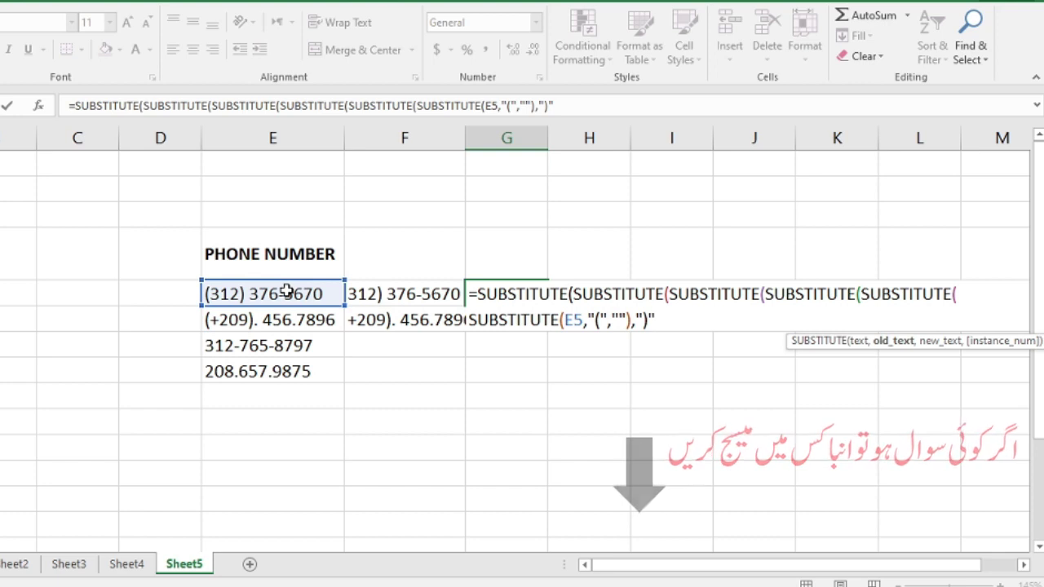
text(,)
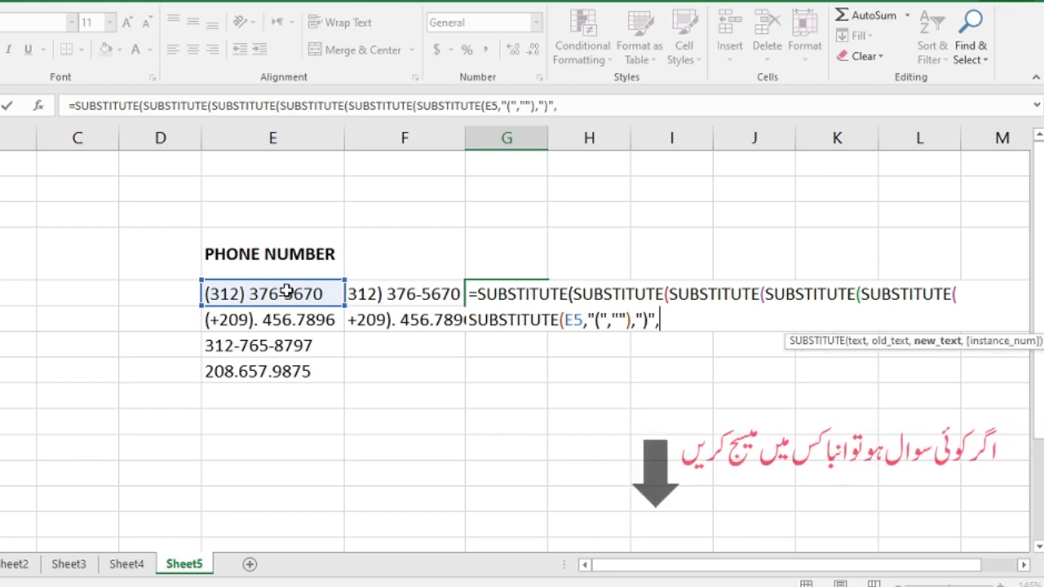
text(::)
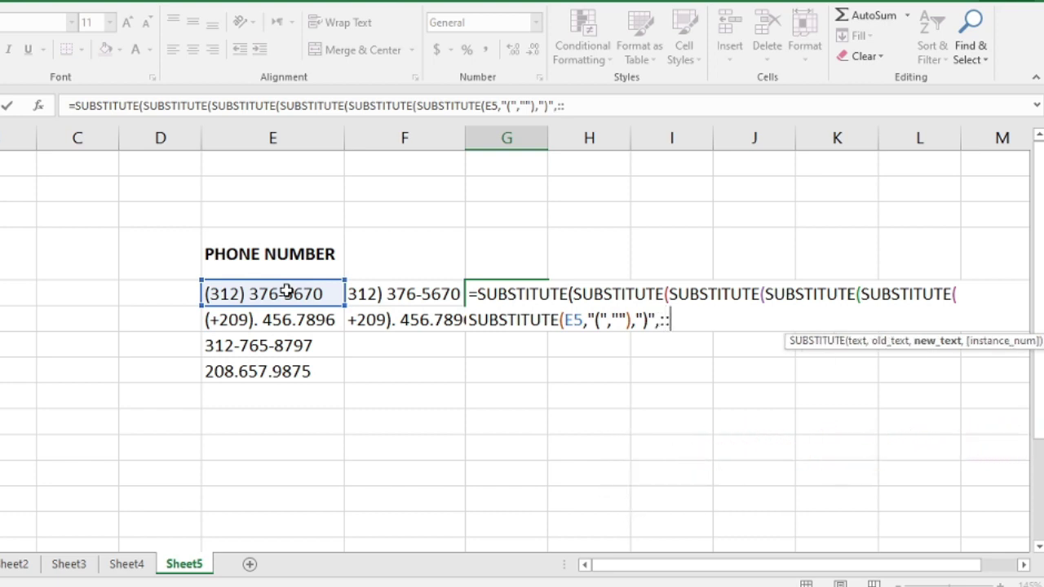
key(BackSpace)
key(BackSpace)
text(""),)
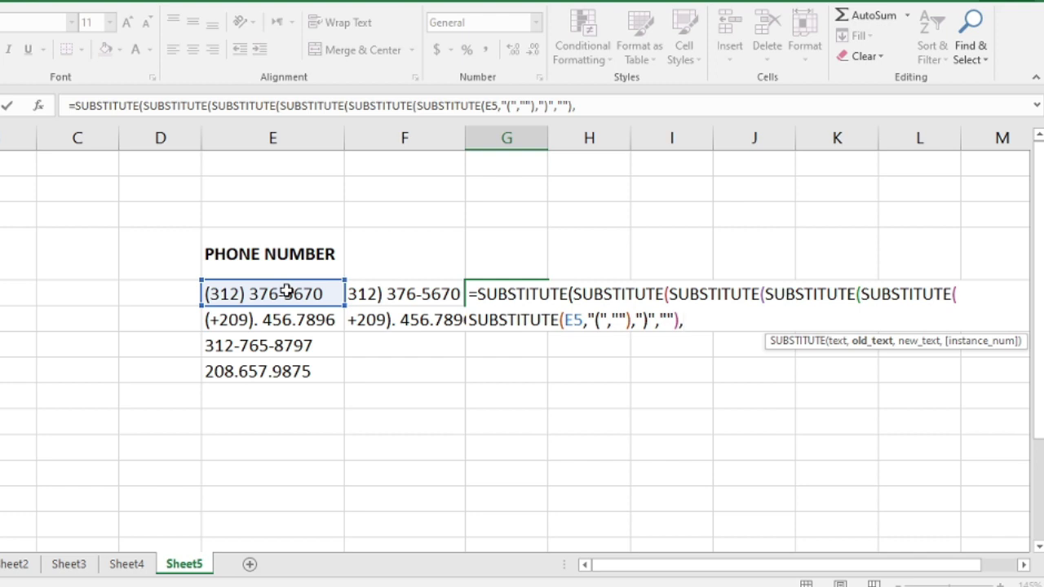
Complete the third and fourth nested SUBSTITUTE functions so they replace a space " " and "+" with an empty string "".
text(" ",")
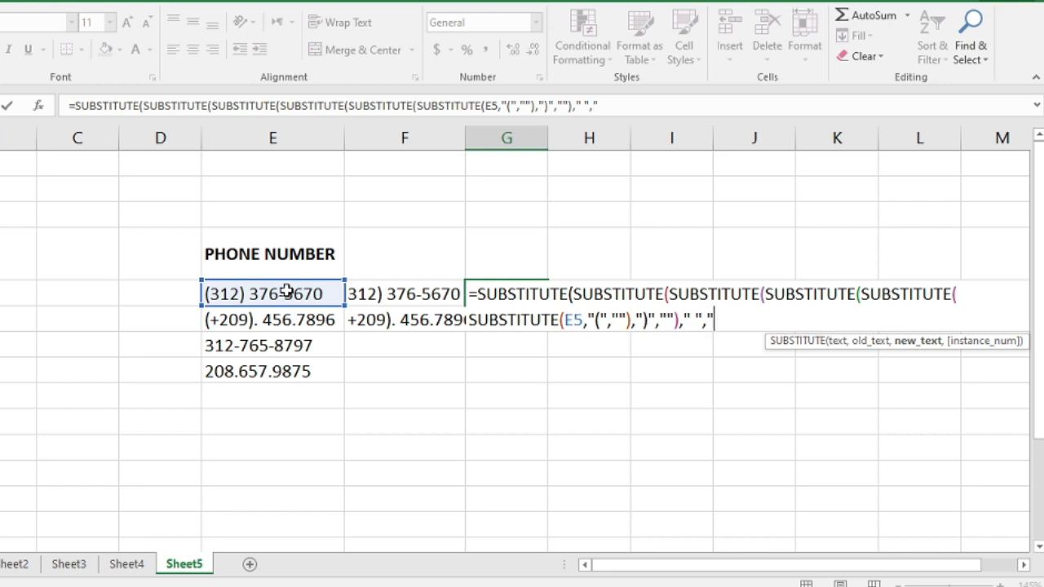
text("),)
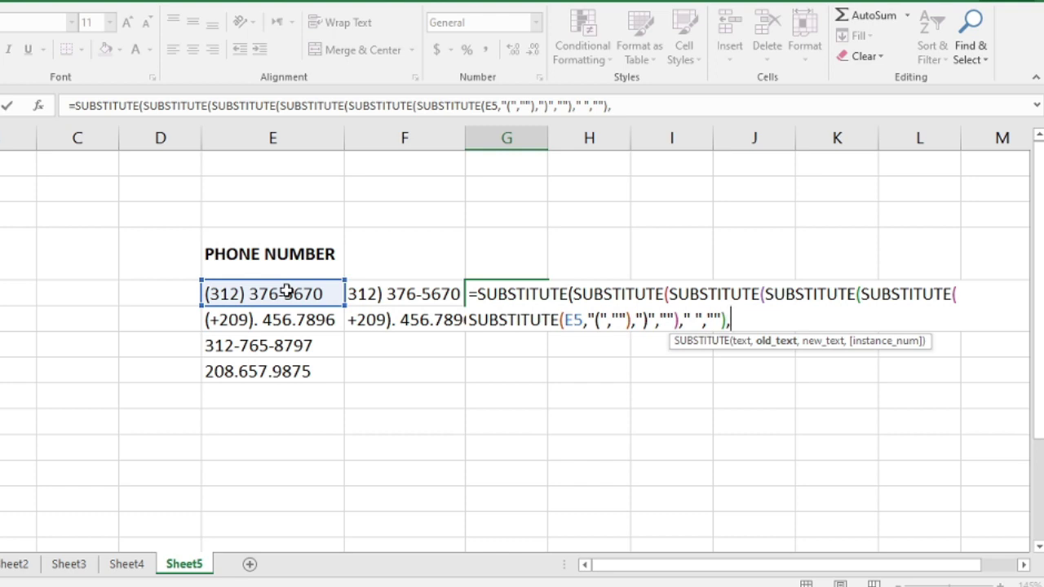
text("+",)
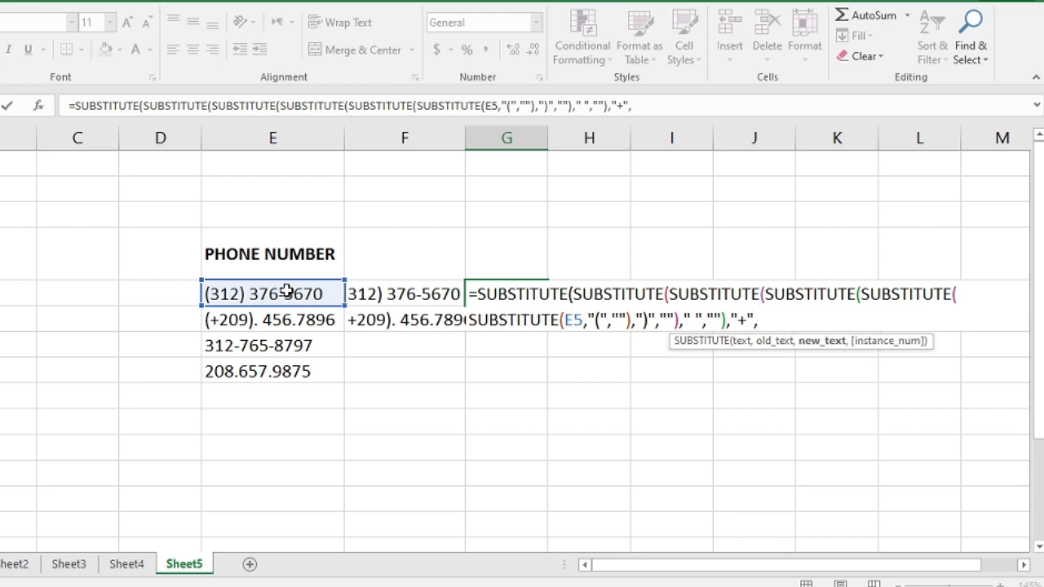
text(""),)
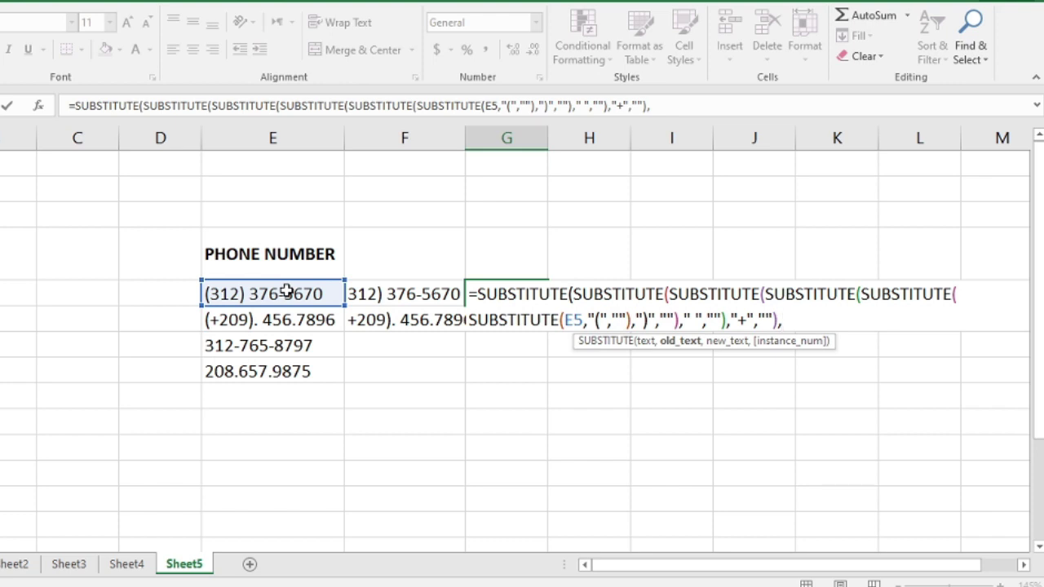
Complete the fifth and sixth SUBSTITUTE functions so they replace "." and "-" with an empty string "".
text(".)
text(")
text(,")
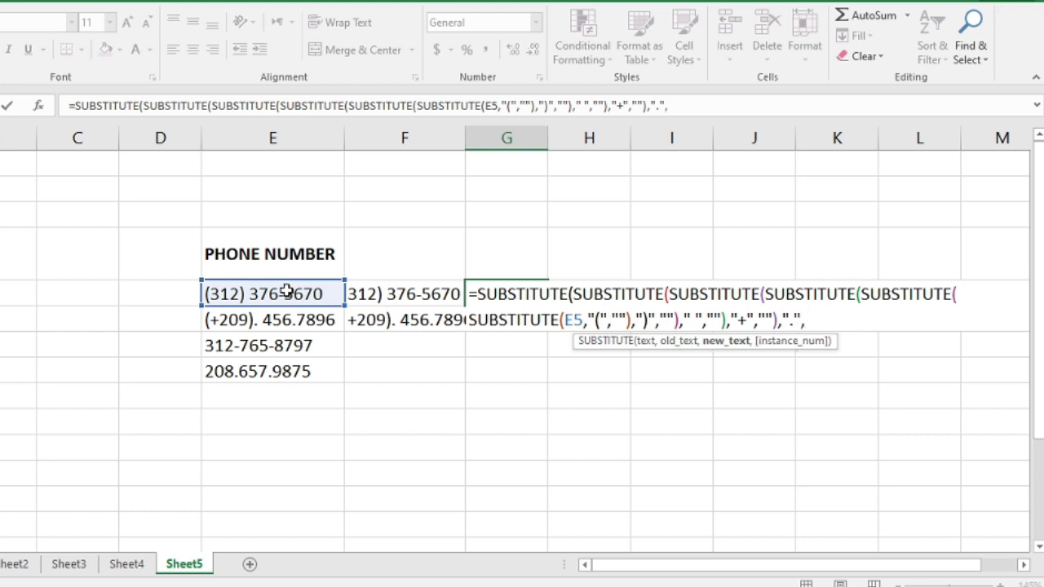
text("),)
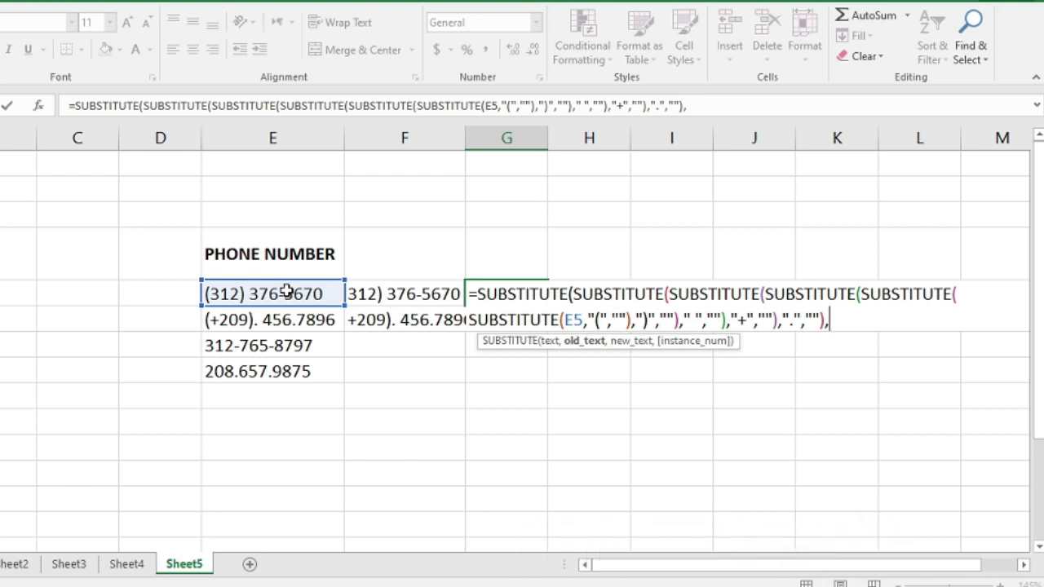
text("-)
text(","")
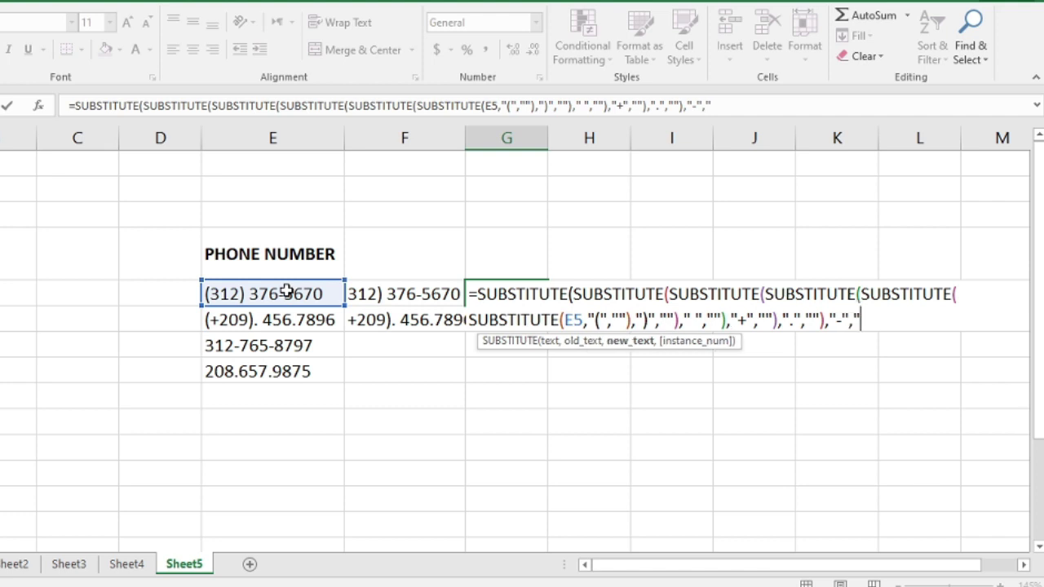
text())
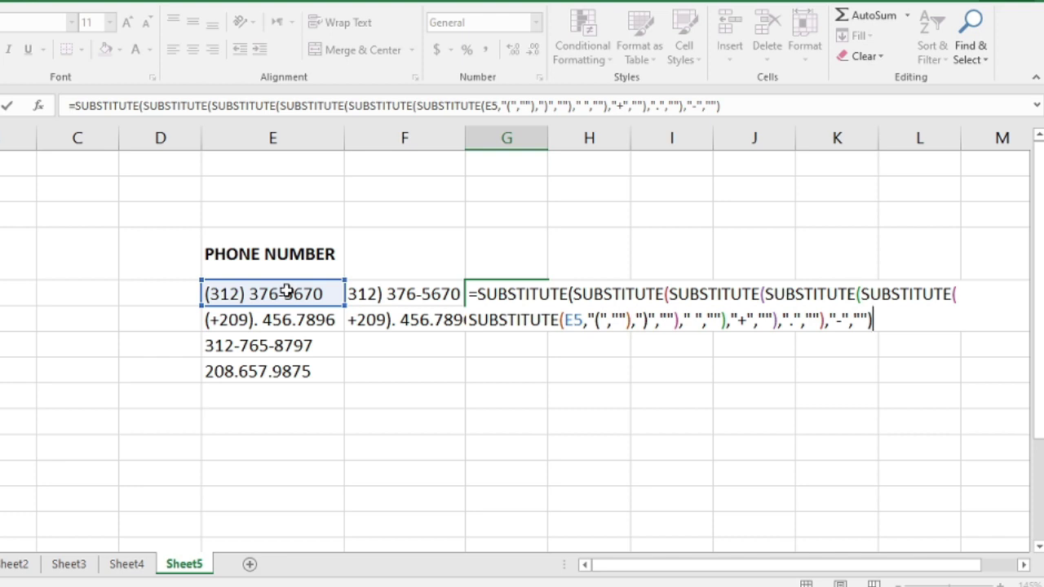
Enclose the nested SUBSTITUTE expression in G5 in parentheses, add +0 after it and enter the formula.
text()+0)
key(Return)
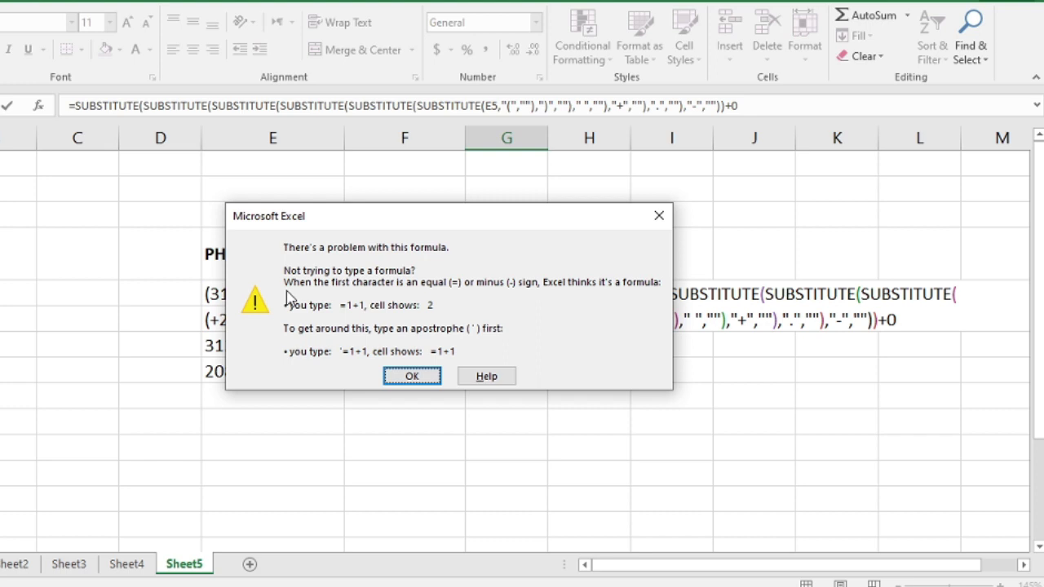
key(Return)
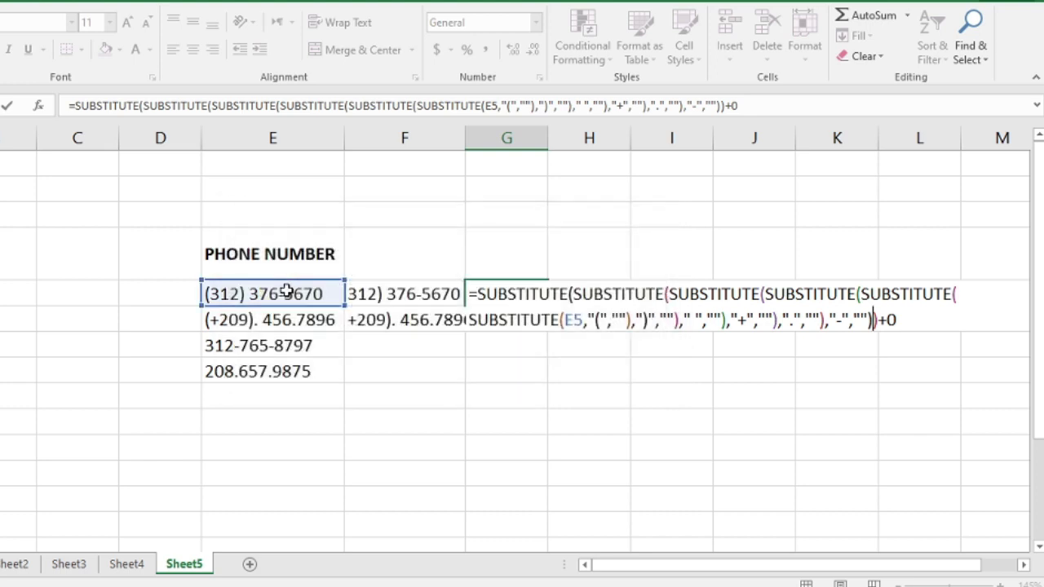
click(478, 296)
text(()
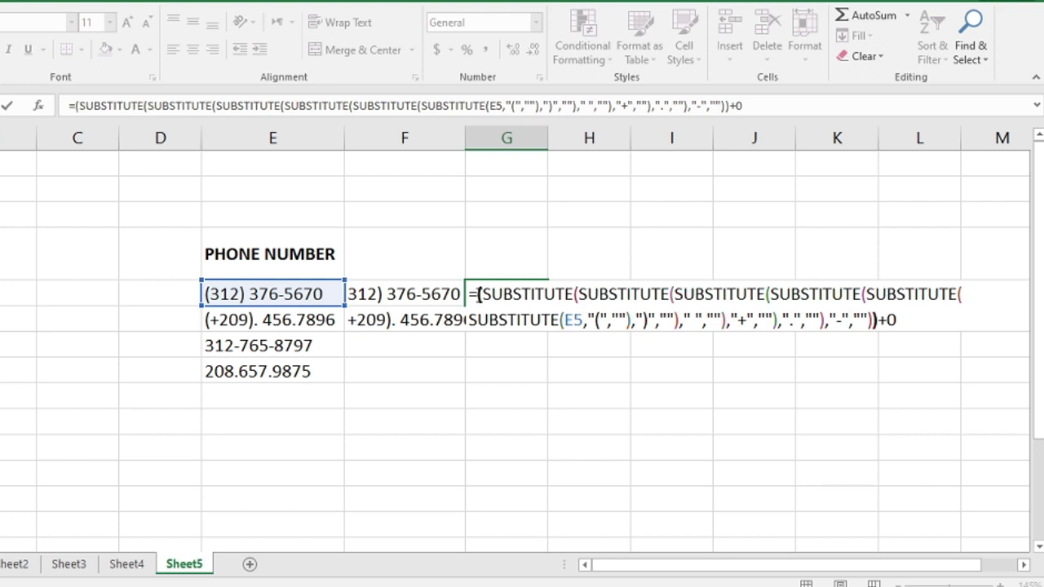
key(Return)
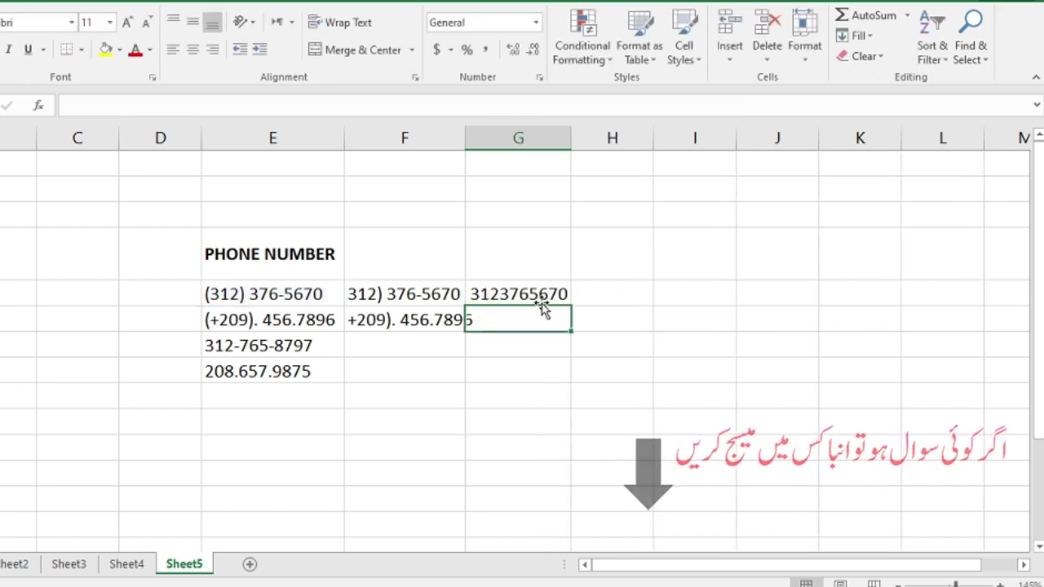
Fill the G5 formula down to G8 and compare the result in G5 with the original number in E5.
click(522, 295)
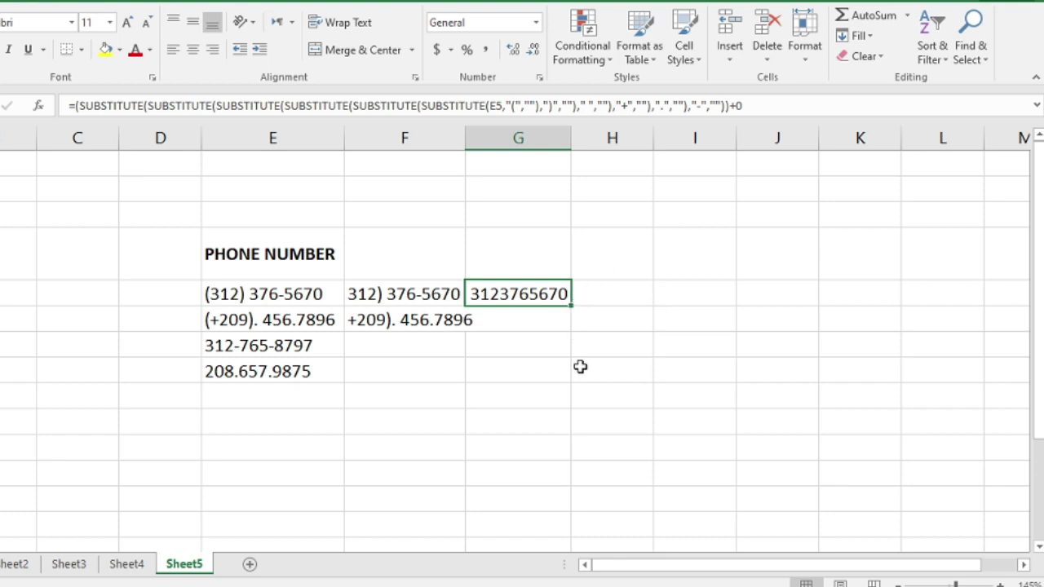
drag(571, 305, 566, 390)
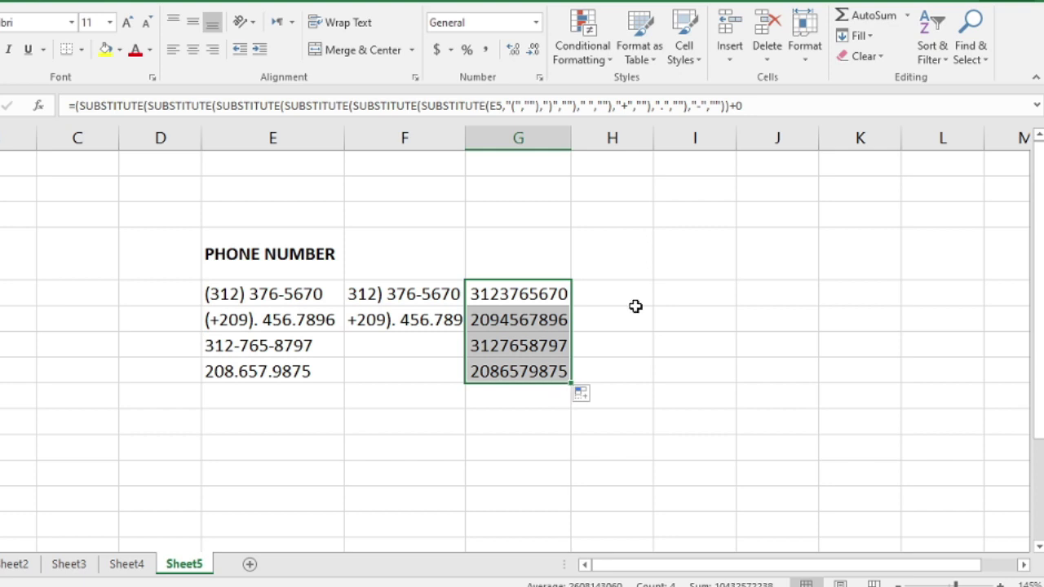
click(621, 287)
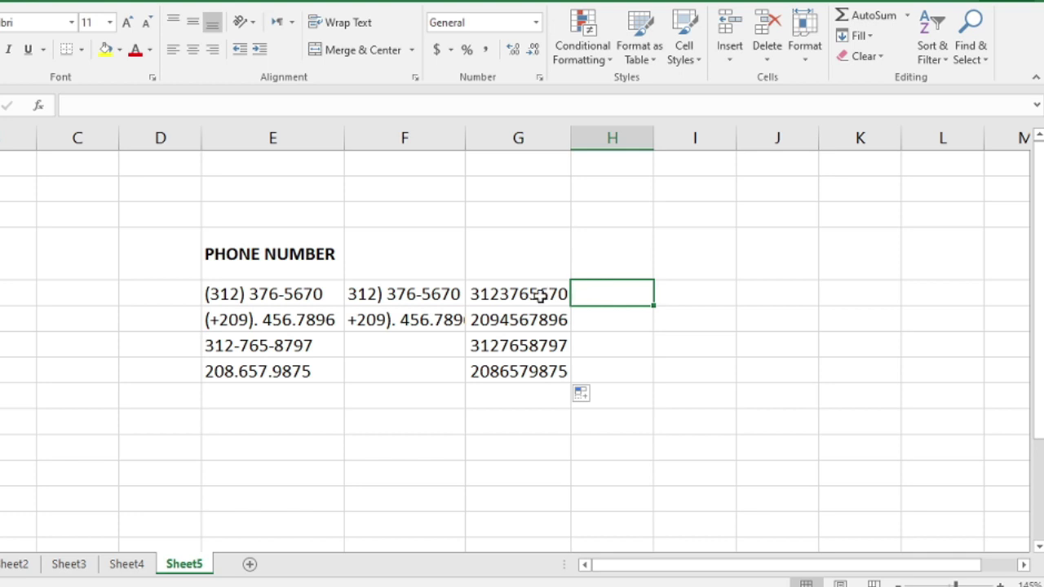
click(300, 297)
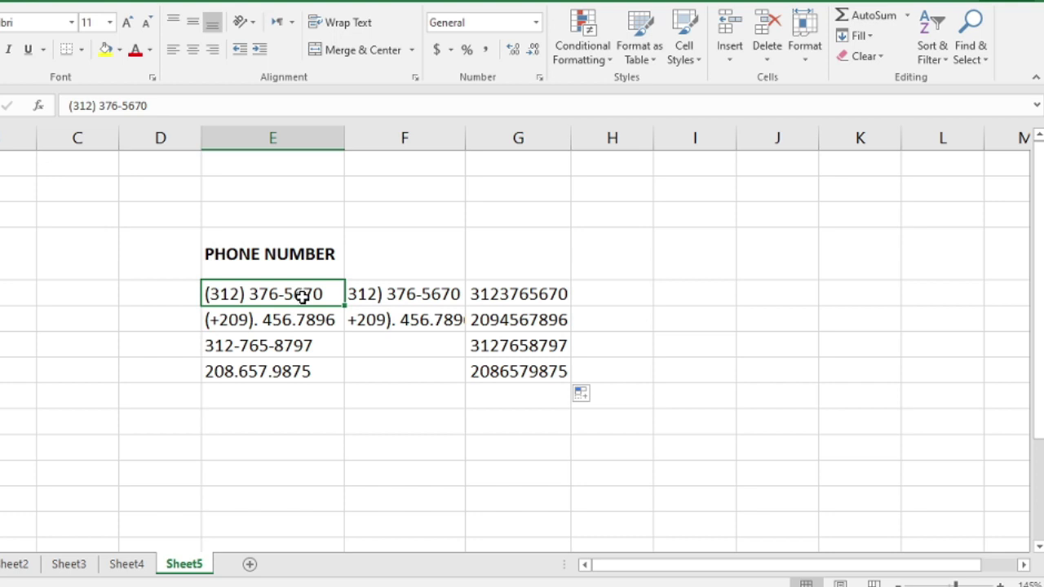
click(519, 295)
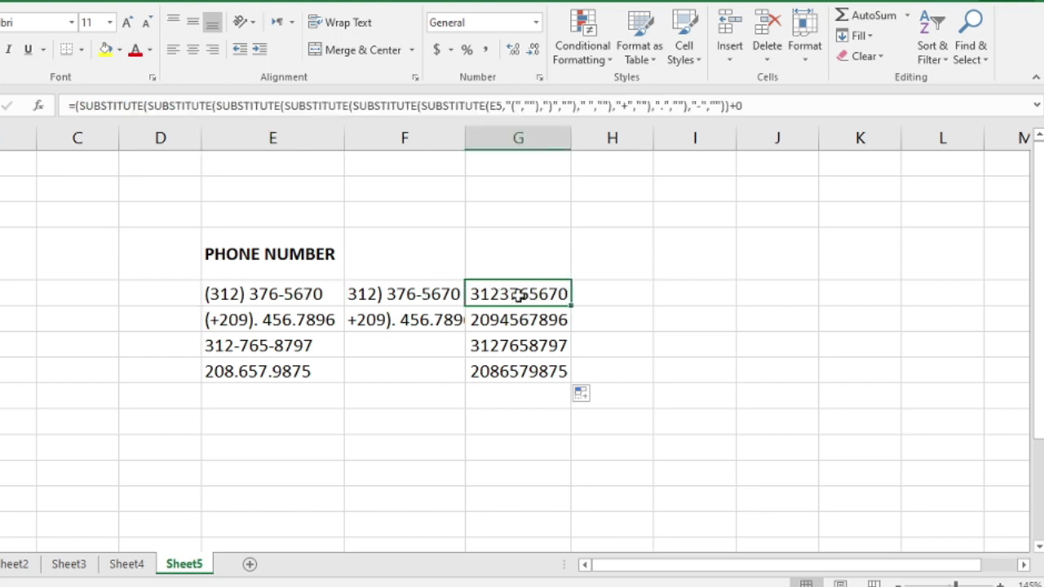
Begin a TEXT formula in cell H5 with G5 as its value argument.
click(616, 299)
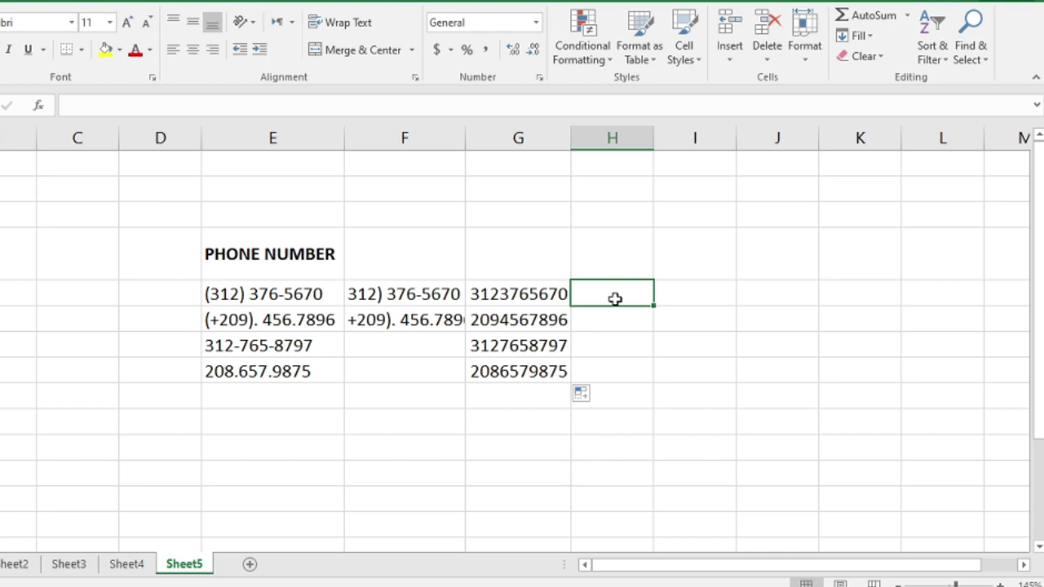
text(=text)
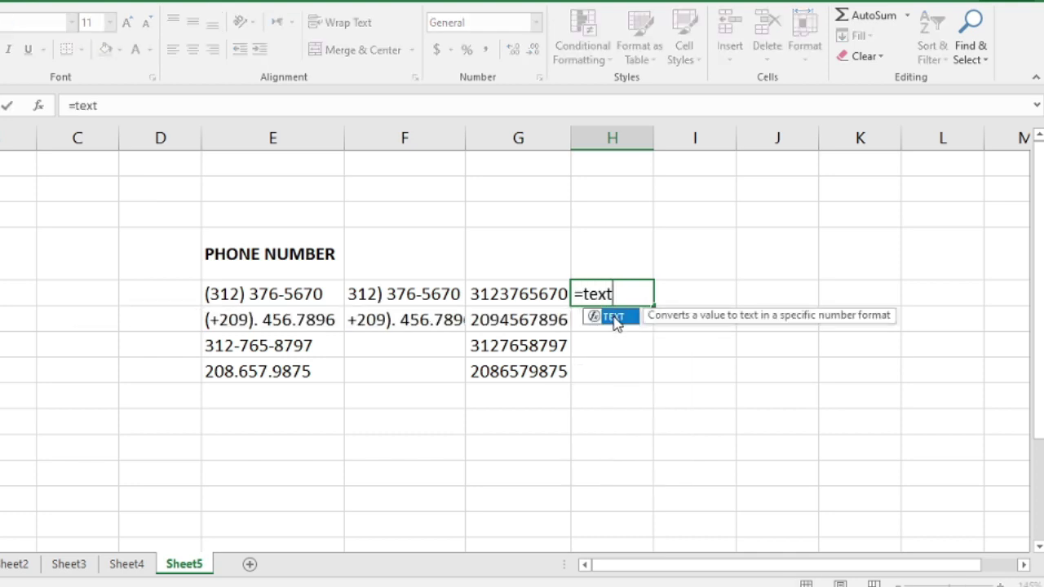
double_click(613, 316)
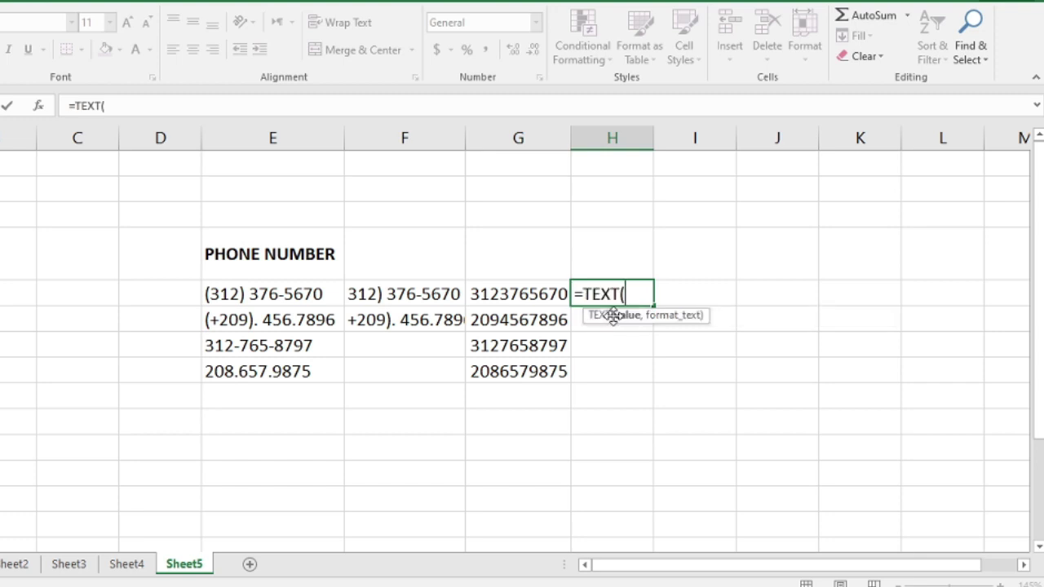
click(507, 294)
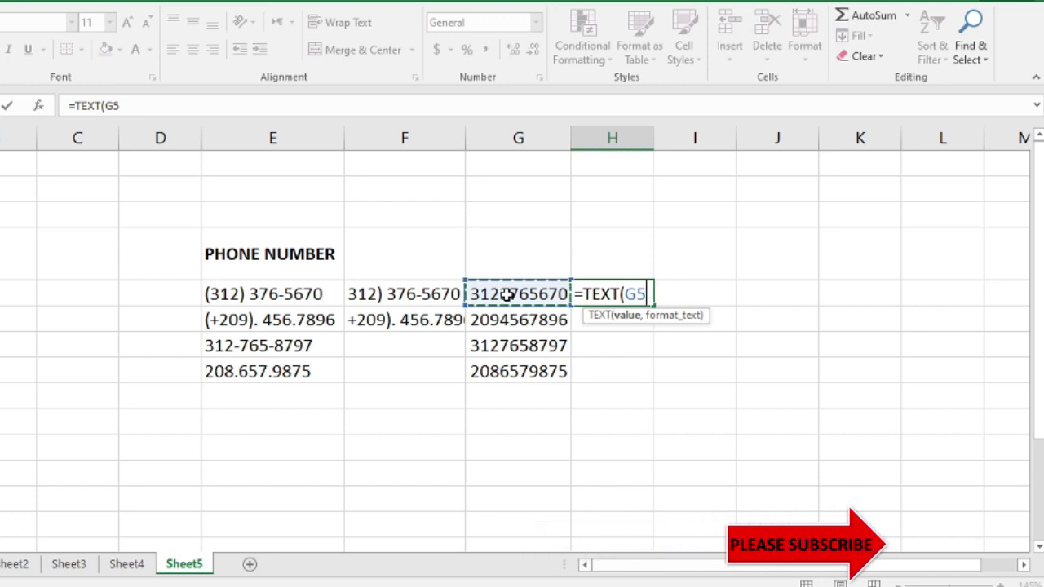
Add the format text "(###) ### ####" to the TEXT formula in H5 and close its parenthesis.
text(")
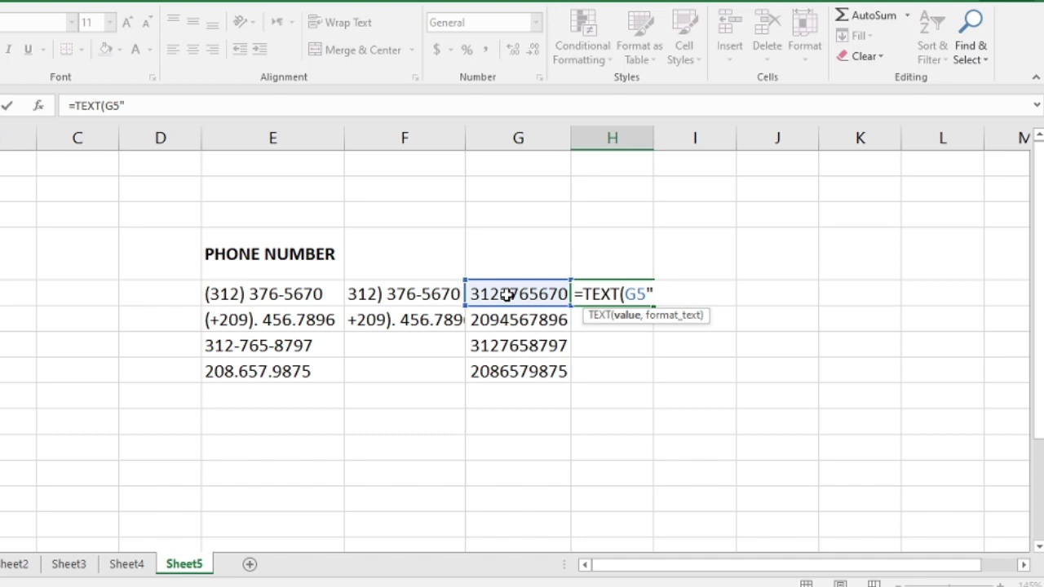
text(()
text(###))
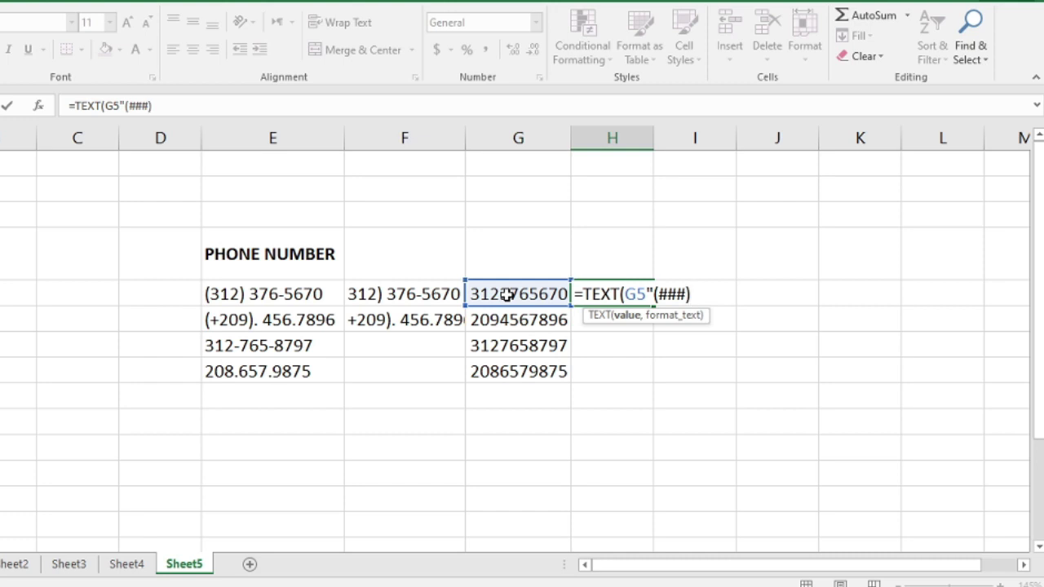
text( ### ####)
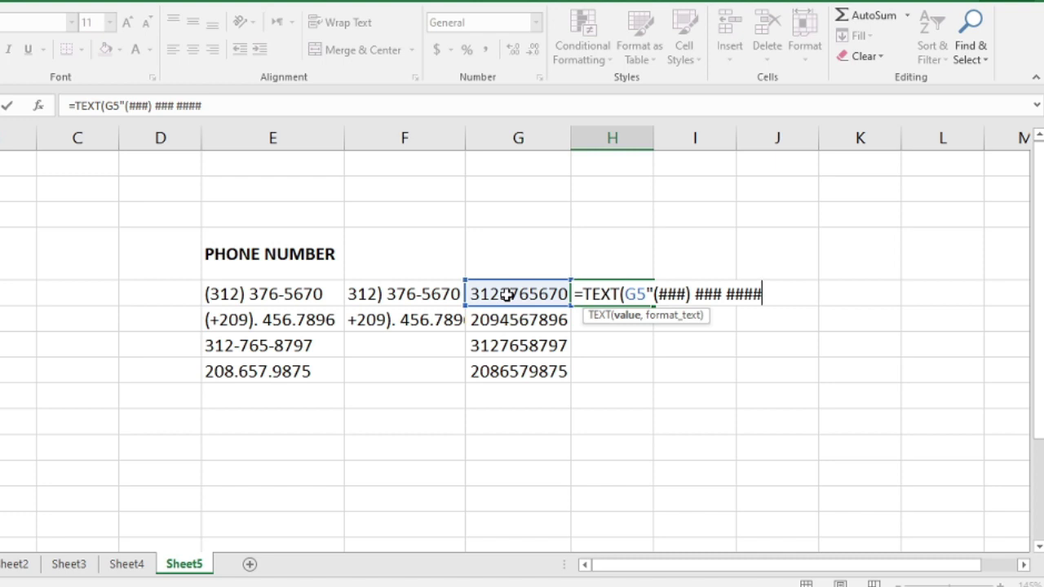
text("))
key(Return)
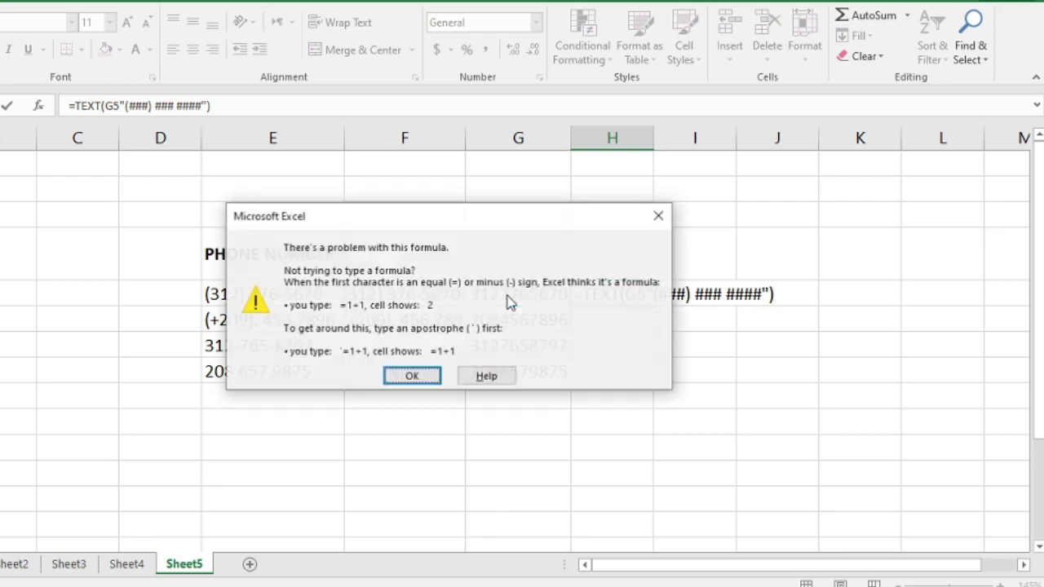
key(Return)
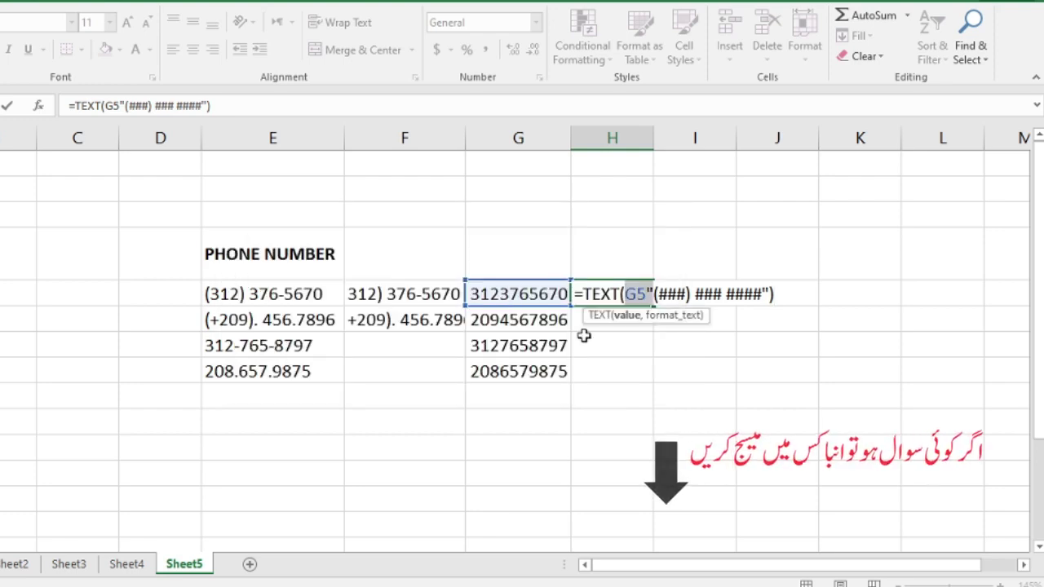
Insert a comma between G5 and the format text in the H5 formula and enter it.
click(646, 294)
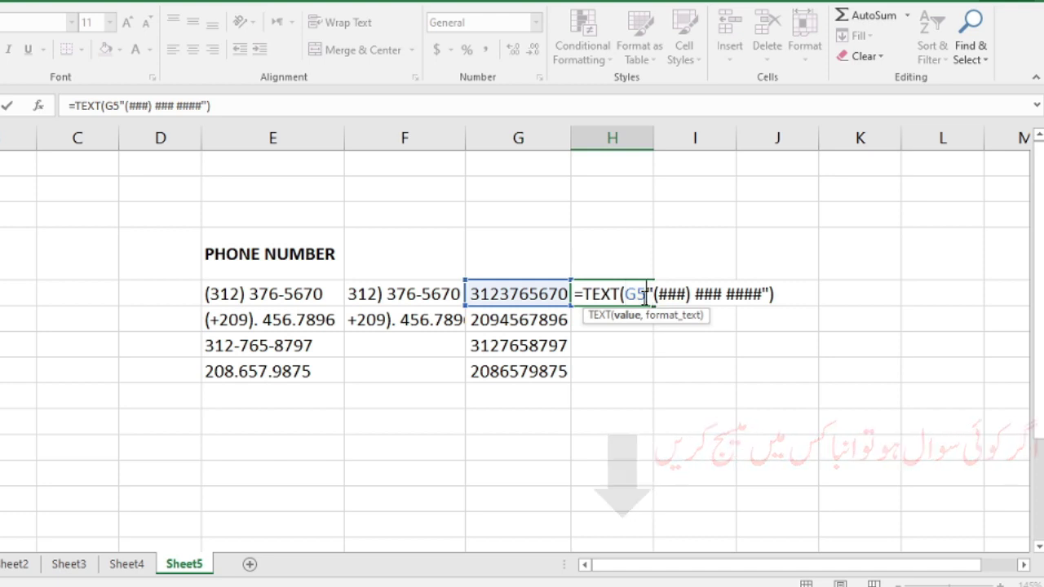
text(,)
key(Return)
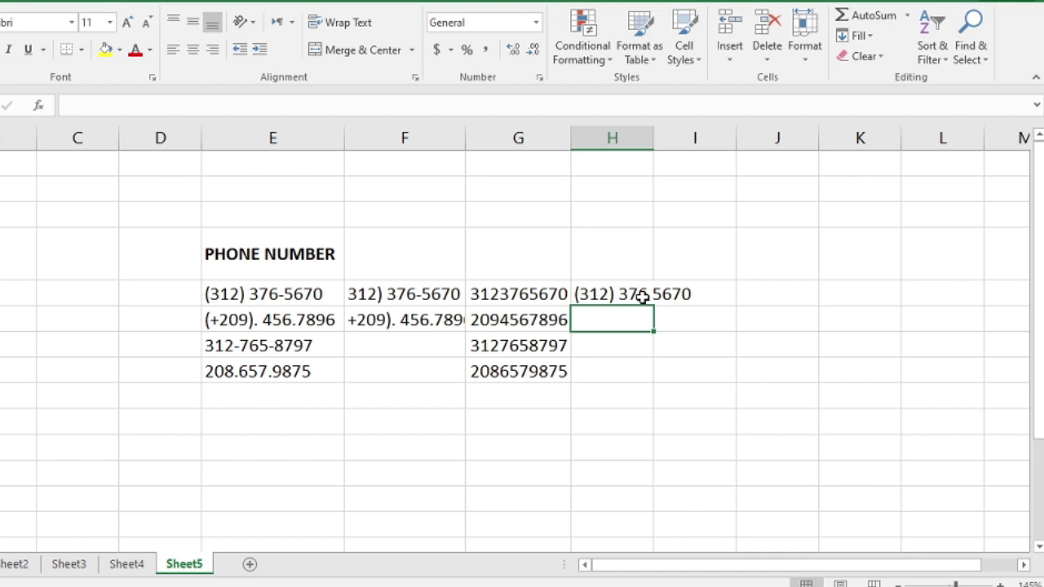
Autofit the width of column H and fill the H5 formula down to H8.
double_click(654, 138)
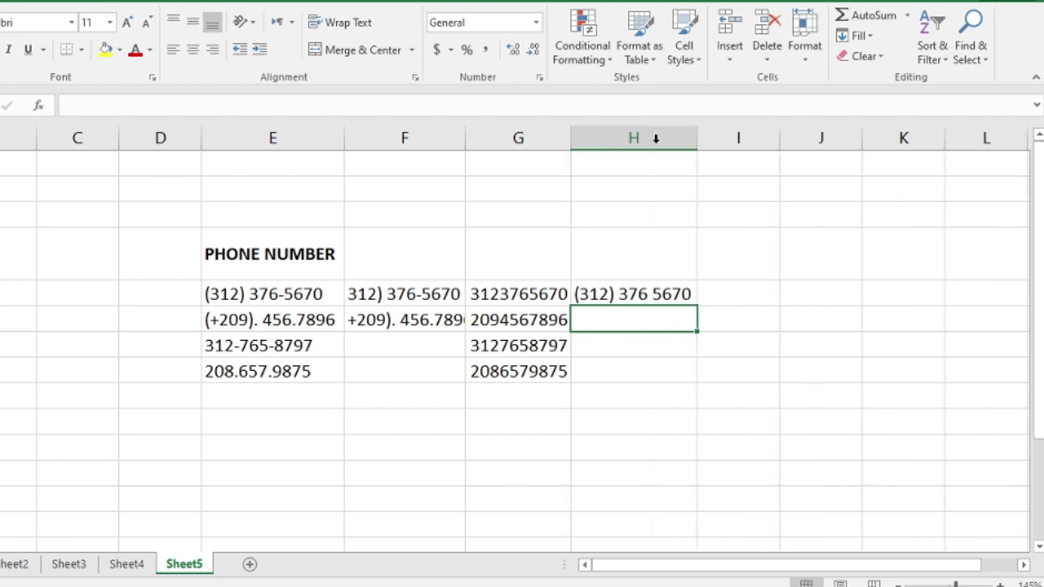
click(661, 291)
drag(698, 302, 703, 395)
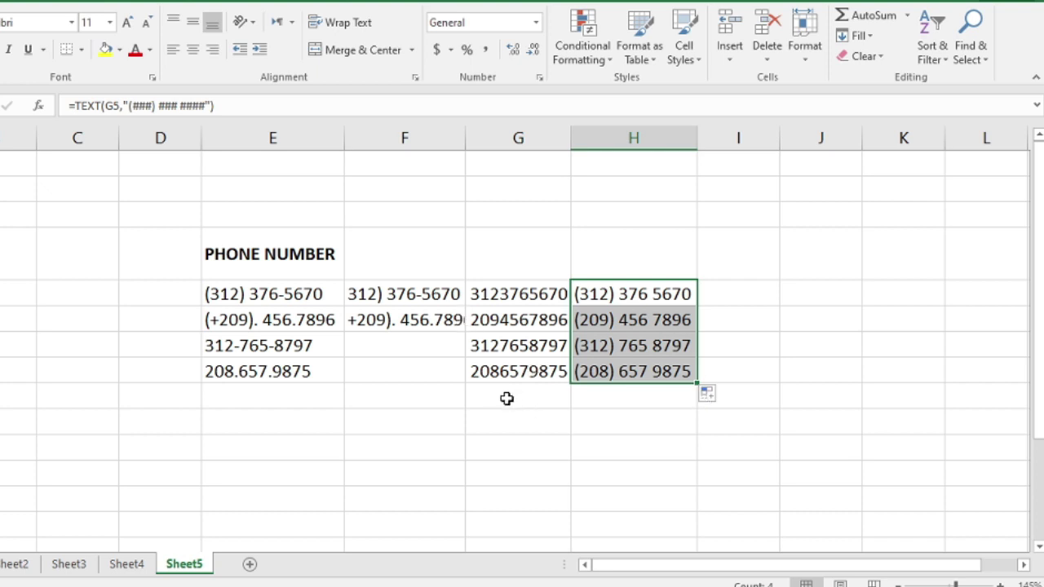
Insert the TEXT function at the start of the nested SUBSTITUTE formula in cell G5.
click(496, 297)
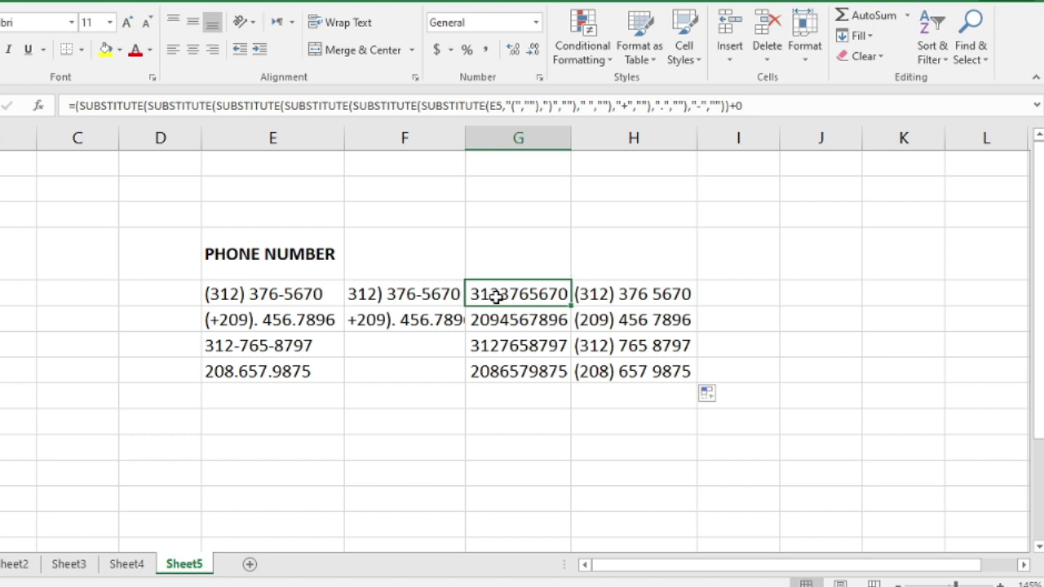
click(75, 111)
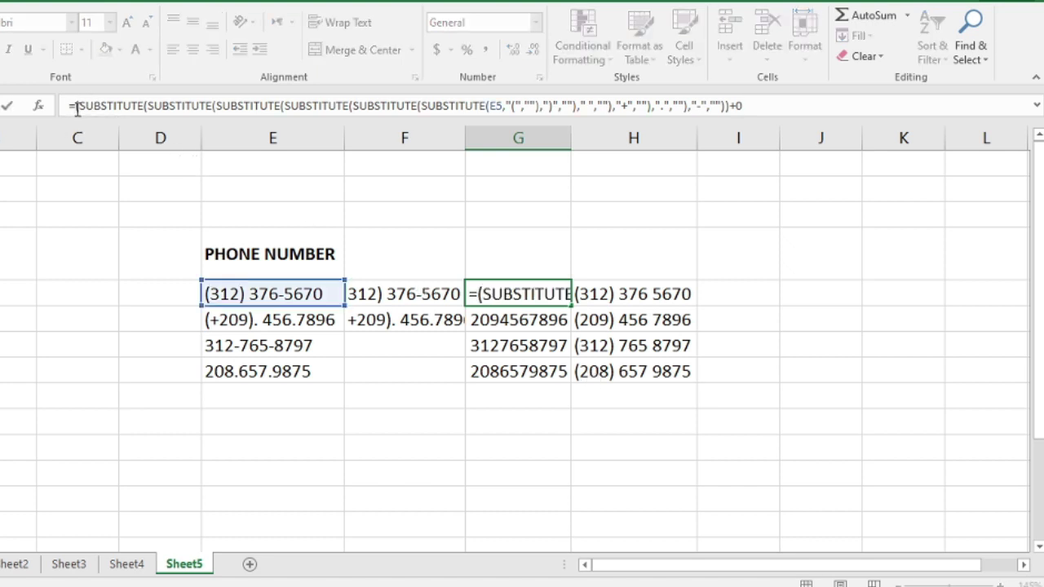
text(text)
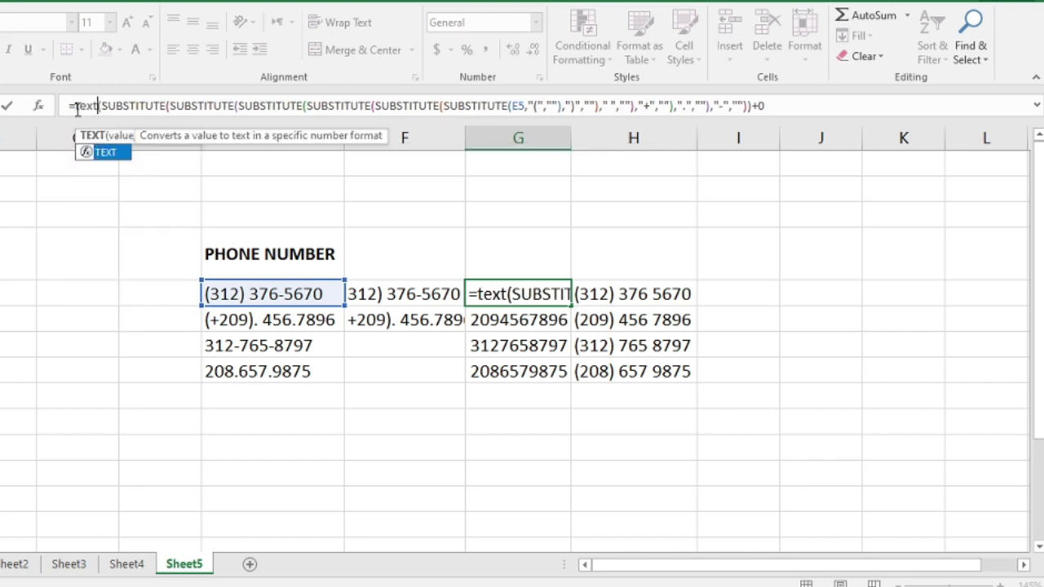
double_click(111, 152)
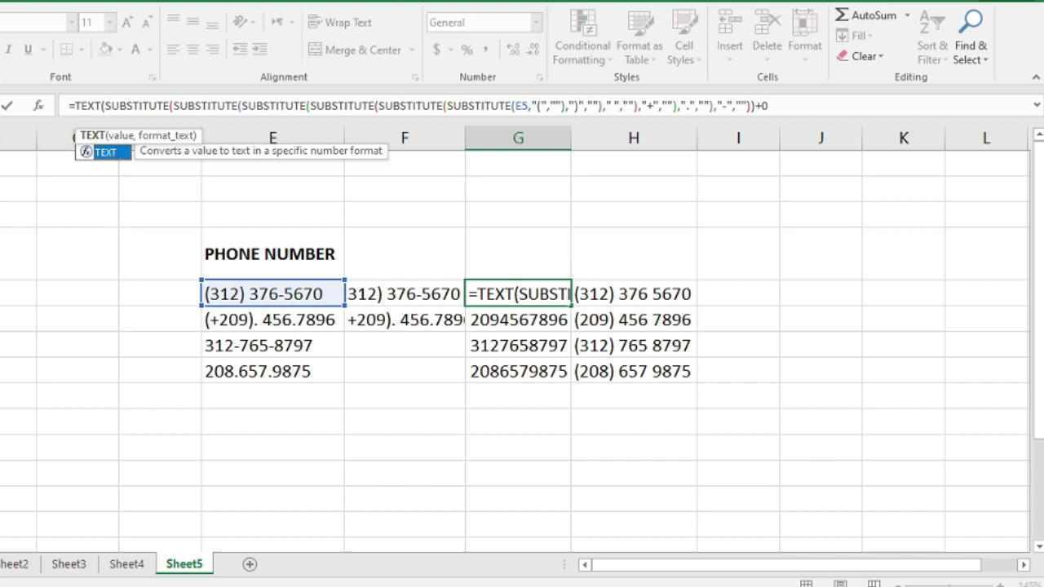
Append a comma, the format text "(###) ### ####" and a closing parenthesis after +0 in the G5 formula.
click(789, 104)
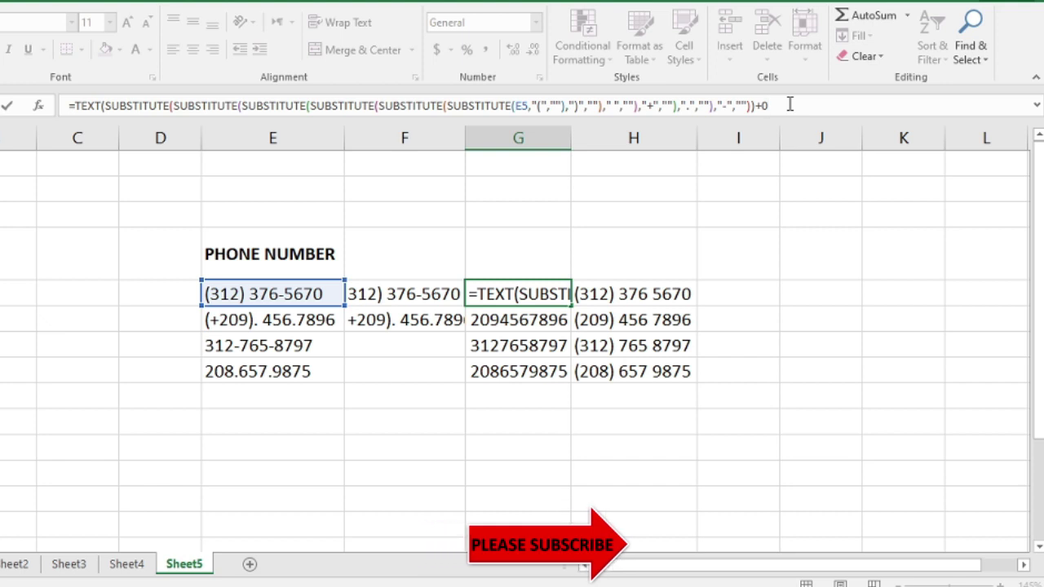
text(,)
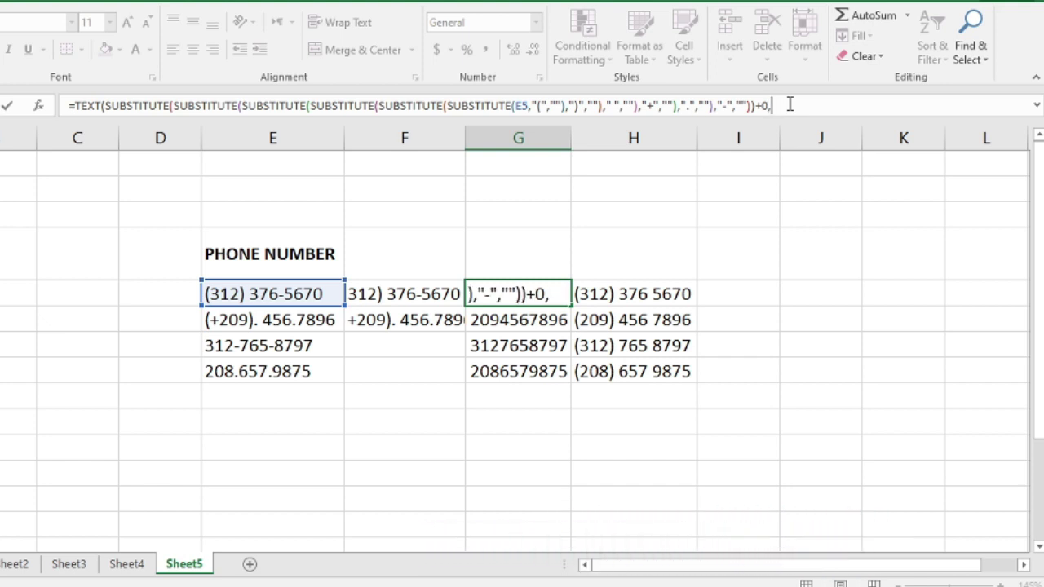
text("()
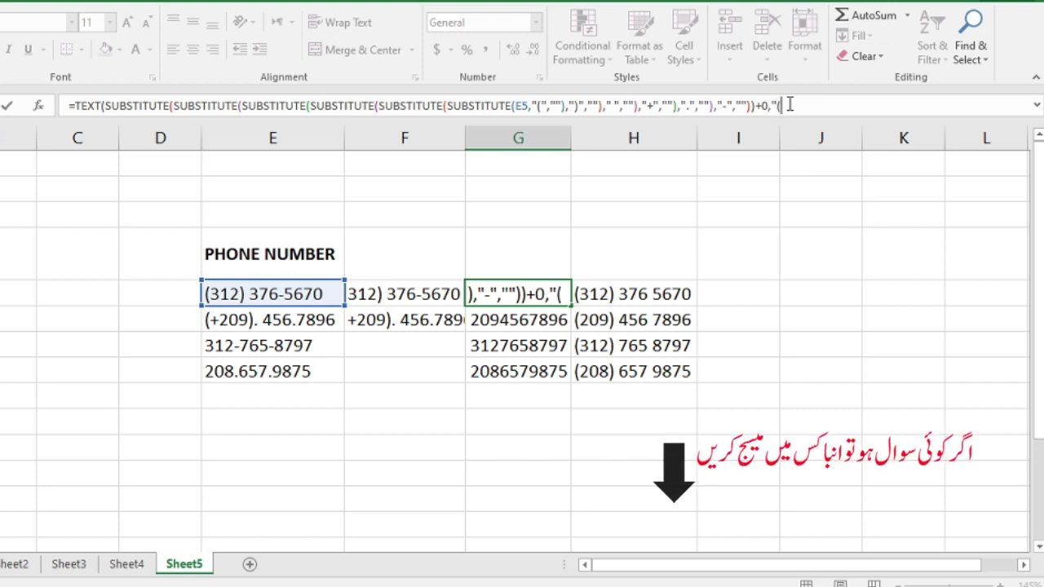
text(###)
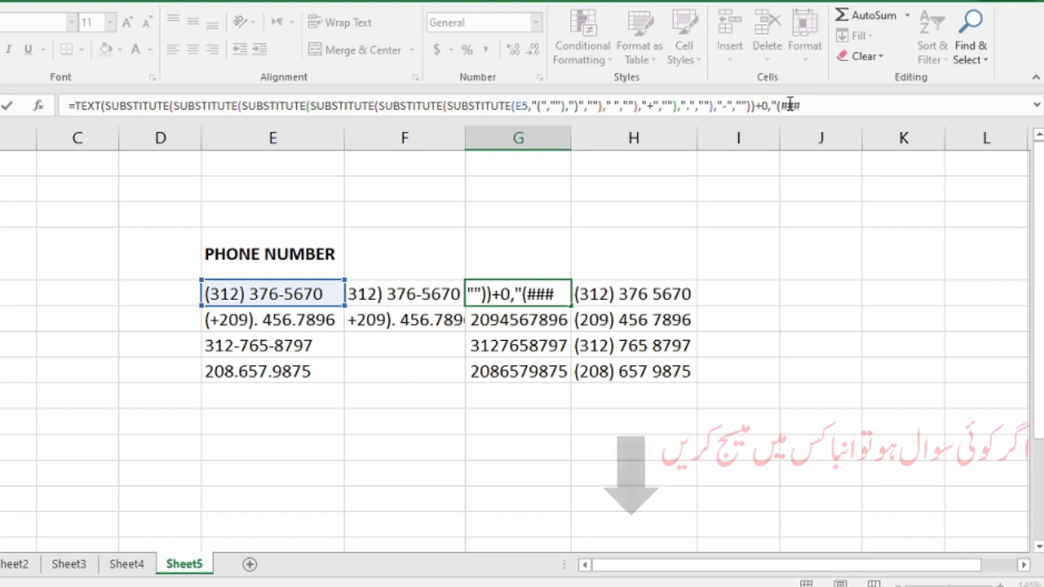
text() )
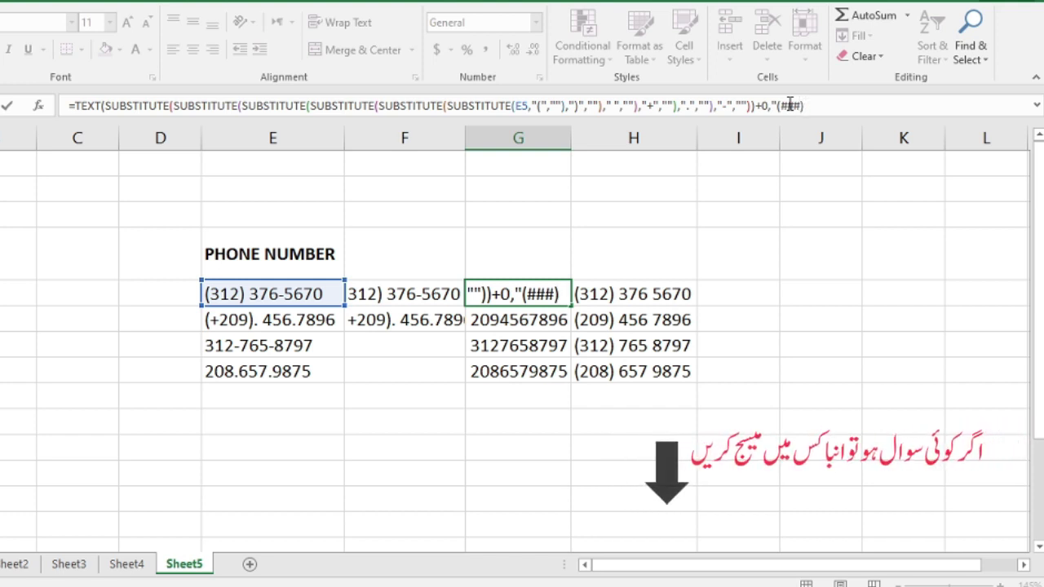
text(###)
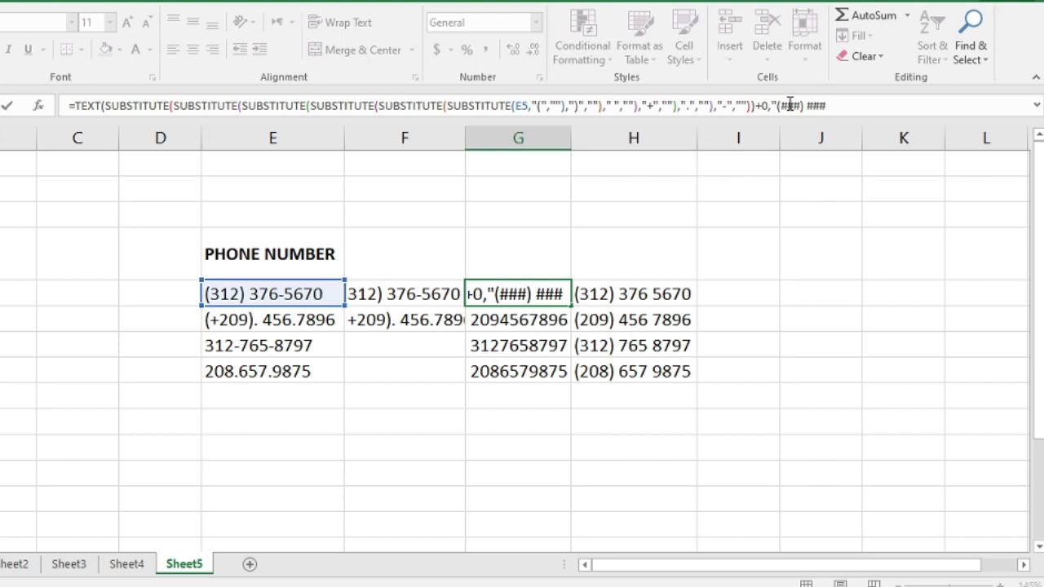
text( ####)
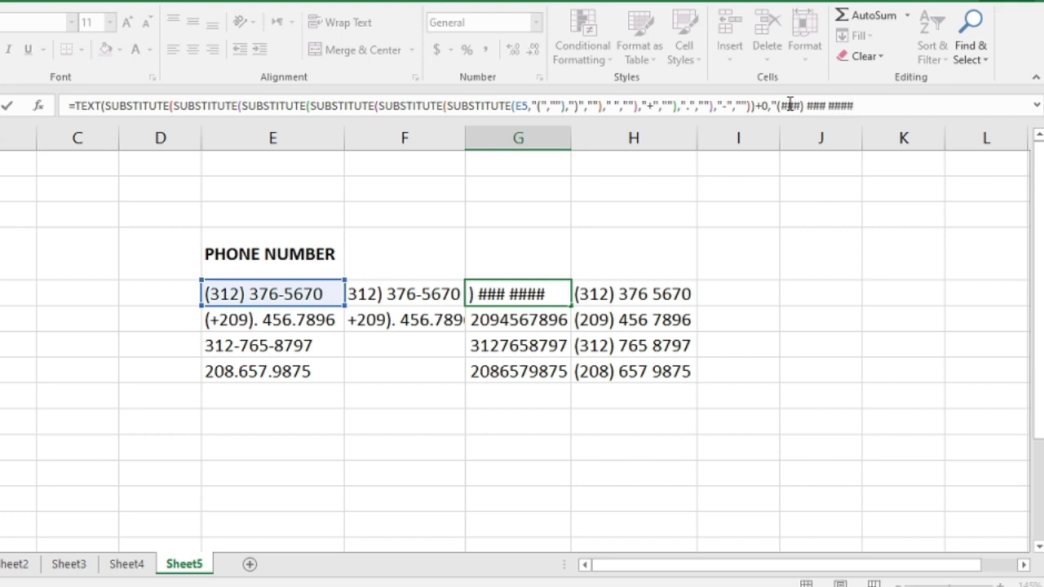
text("))
Add a second opening parenthesis after TEXT in the G5 formula and enter it.
click(102, 107)
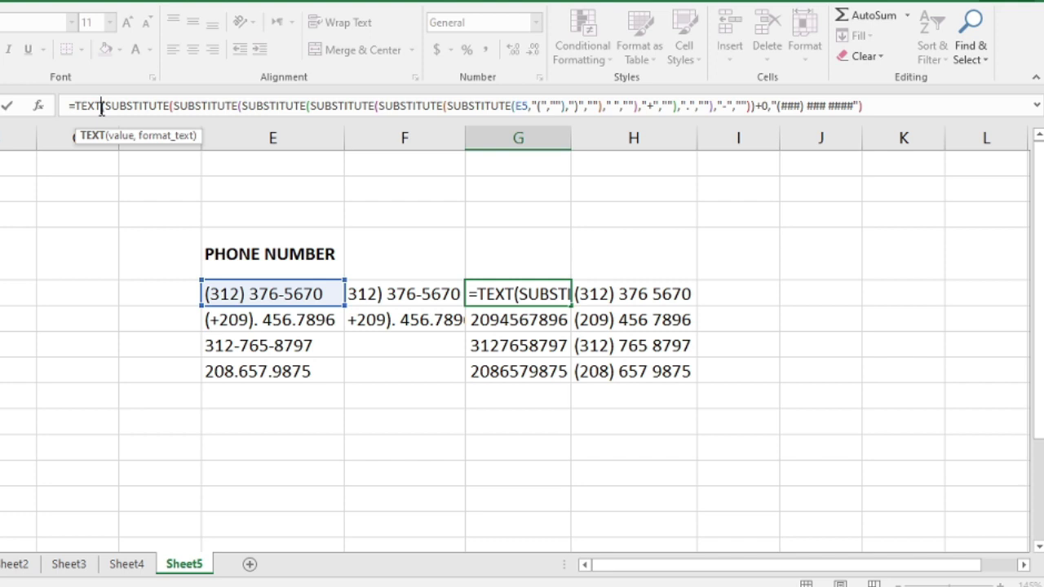
text(()
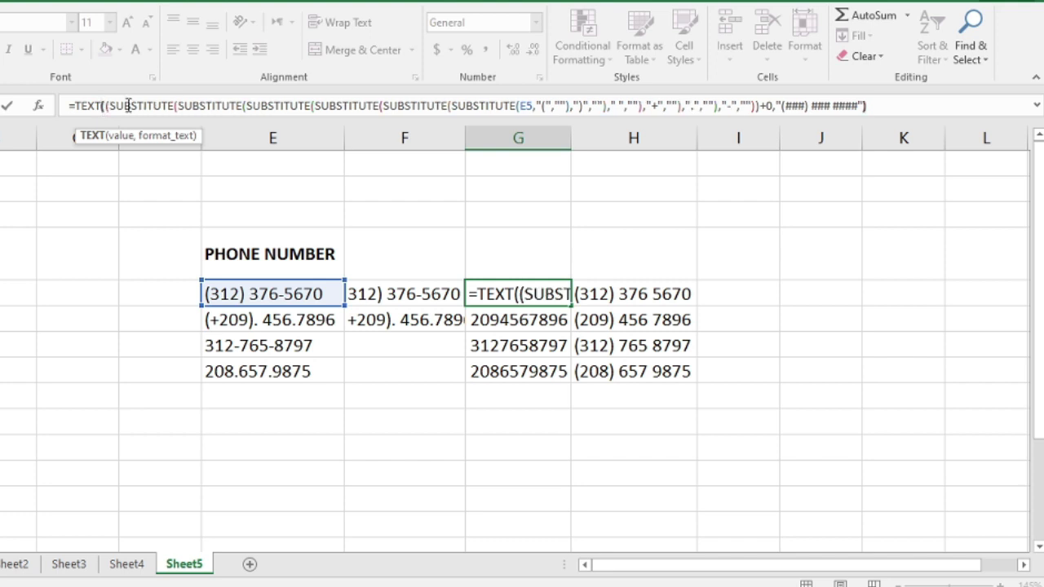
click(879, 104)
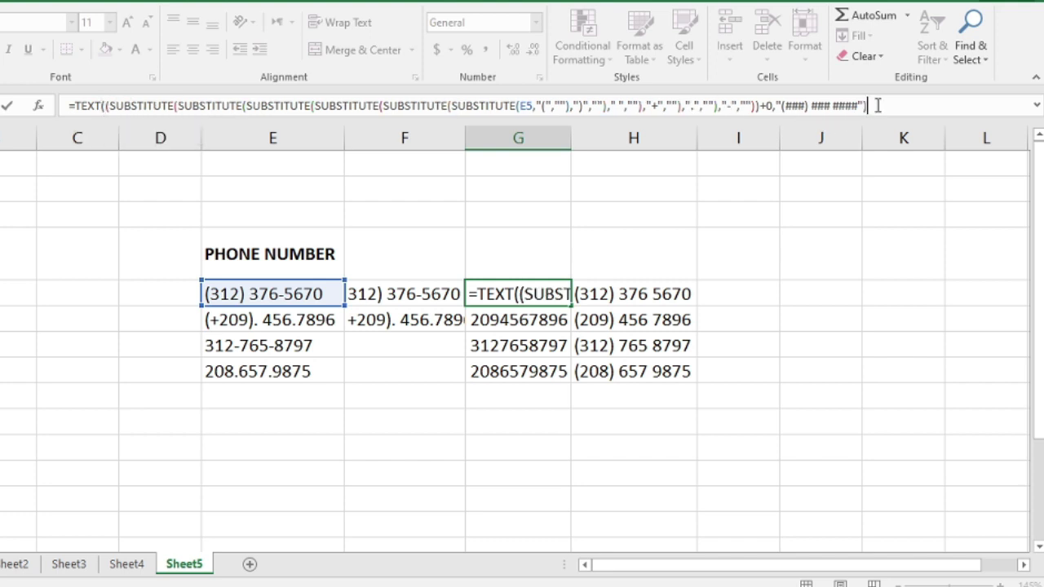
key(Return)
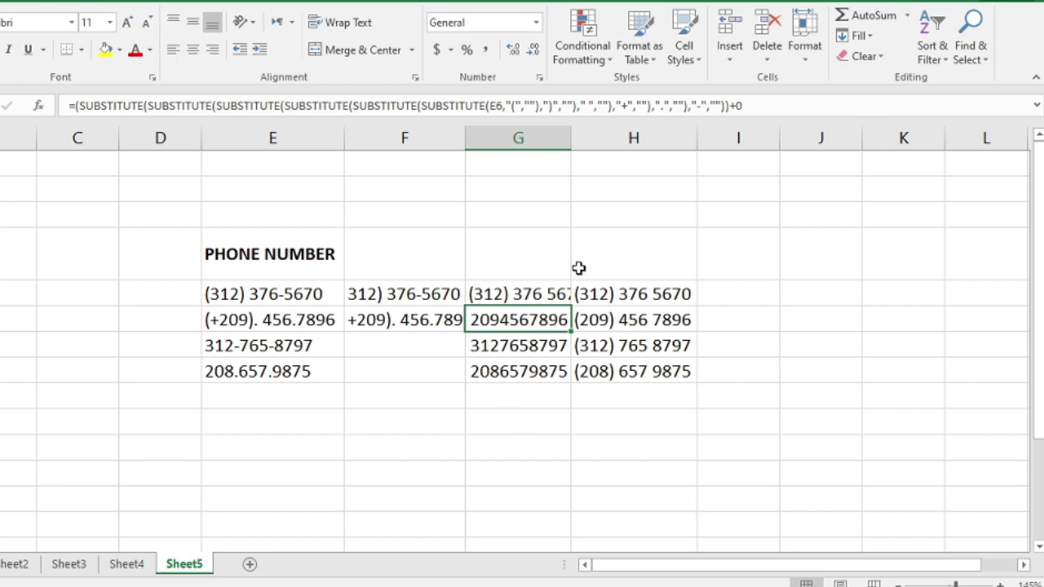
Autofit the width of column G and fill the G5 formula down to G9.
double_click(572, 143)
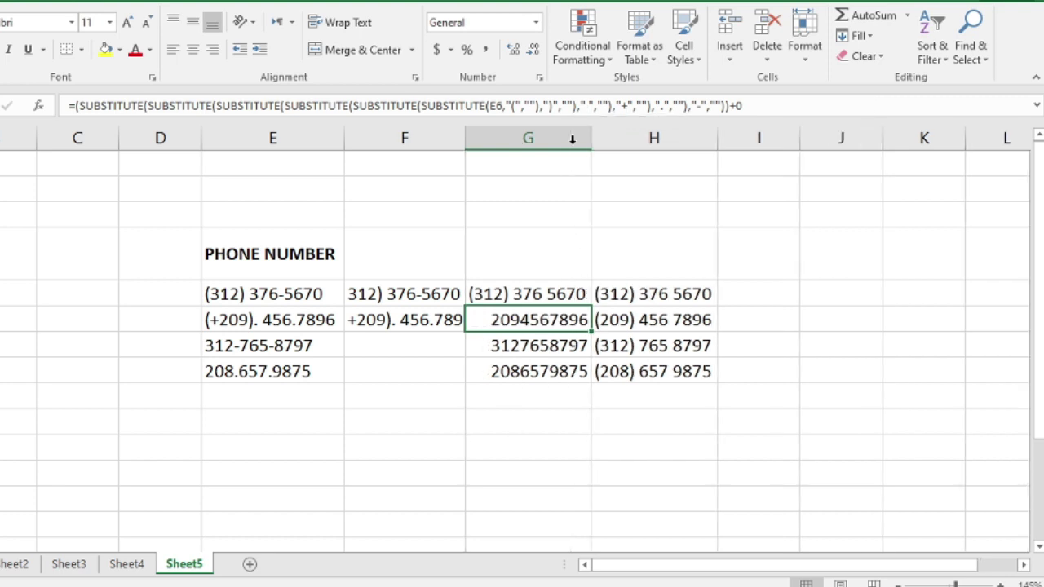
click(539, 296)
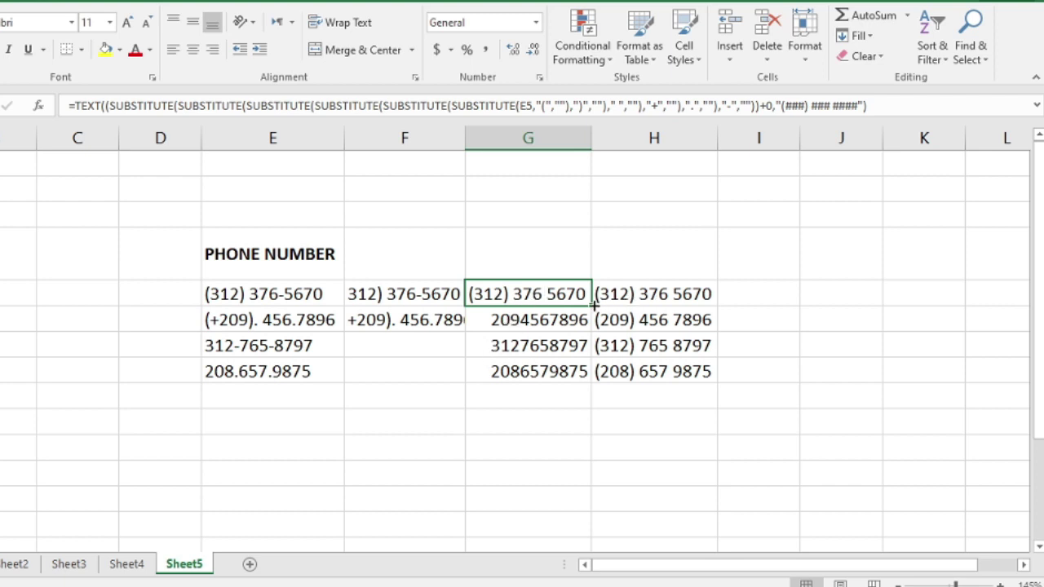
drag(593, 304, 601, 418)
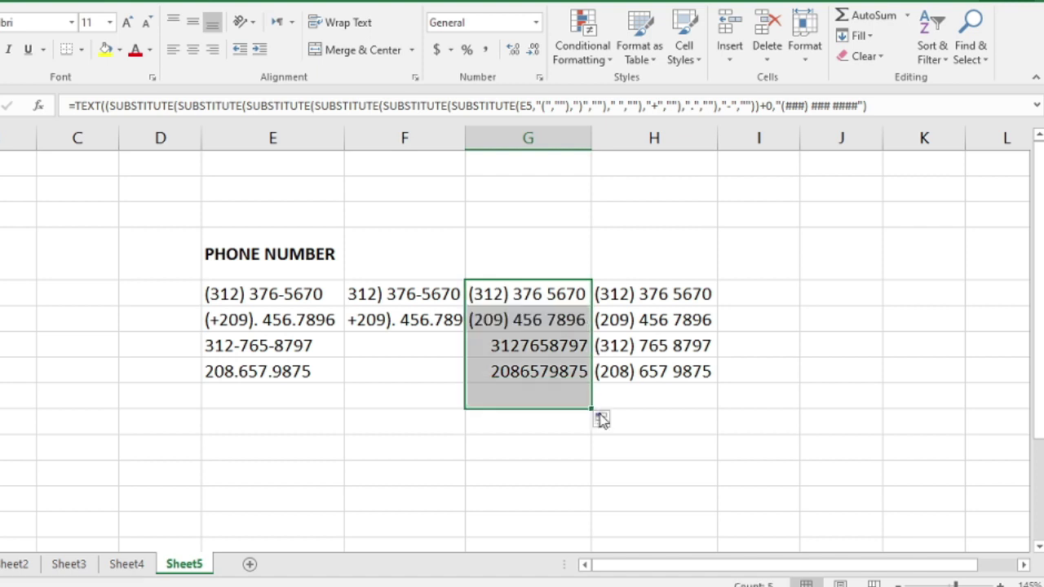
click(555, 362)
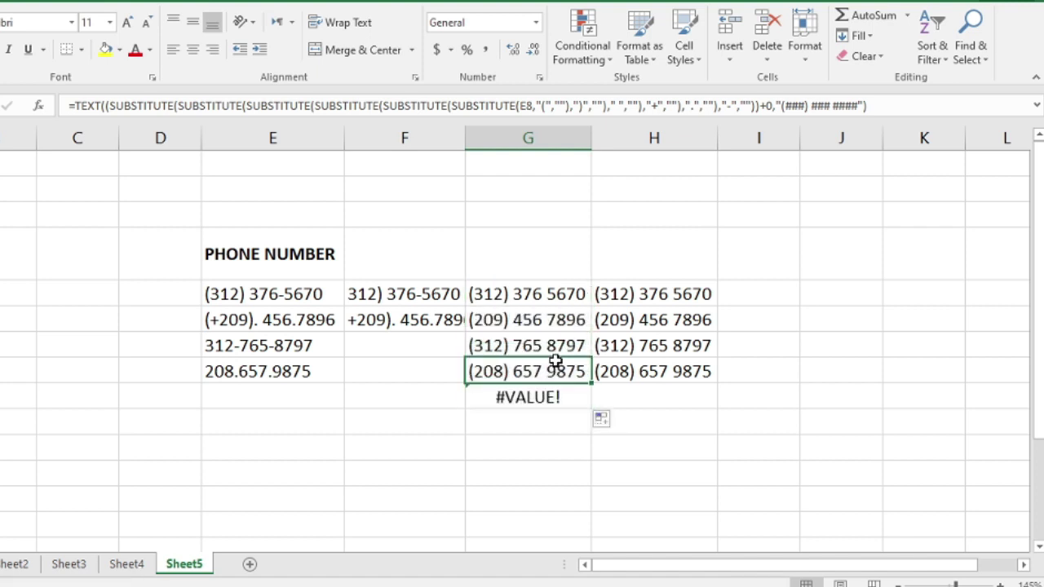
click(531, 299)
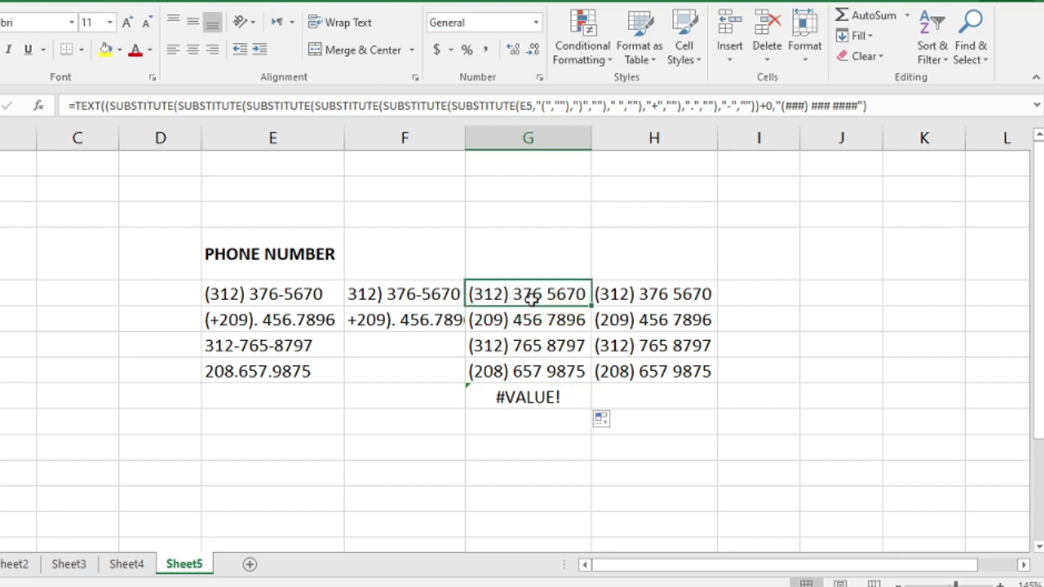